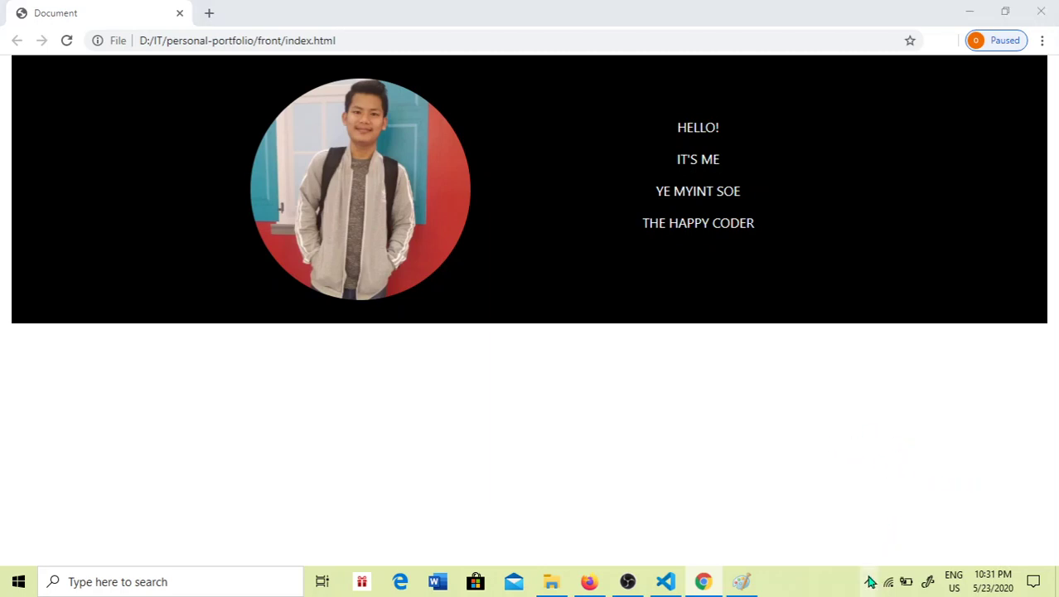
Step: Review the portfolio header in Chrome and the layout sketch in Paint before editing index.html
{"action": "left_click", "coordinate": [868, 580]}
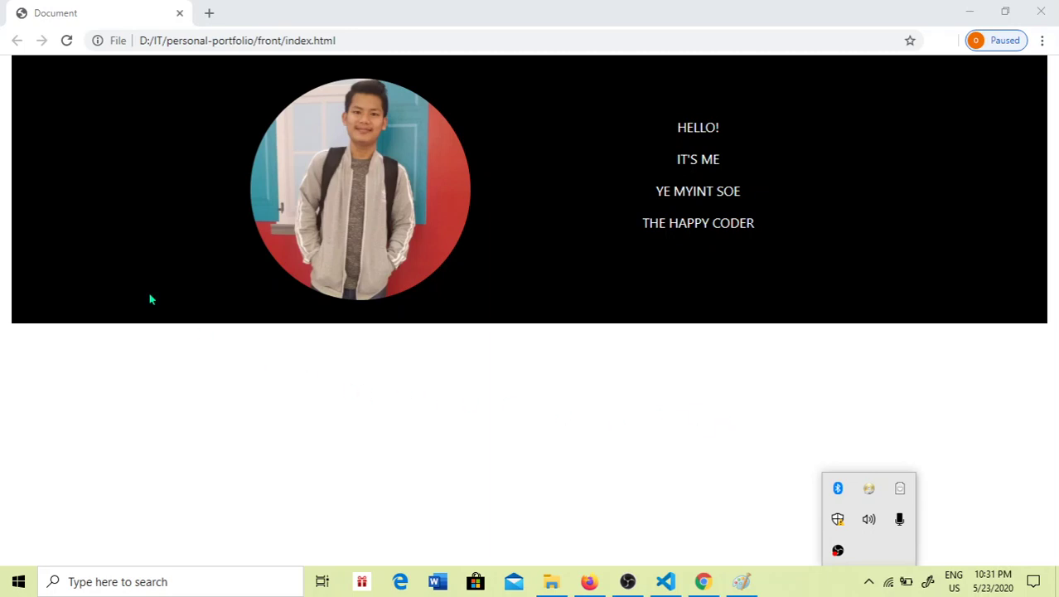
{"action": "left_click", "coordinate": [113, 206]}
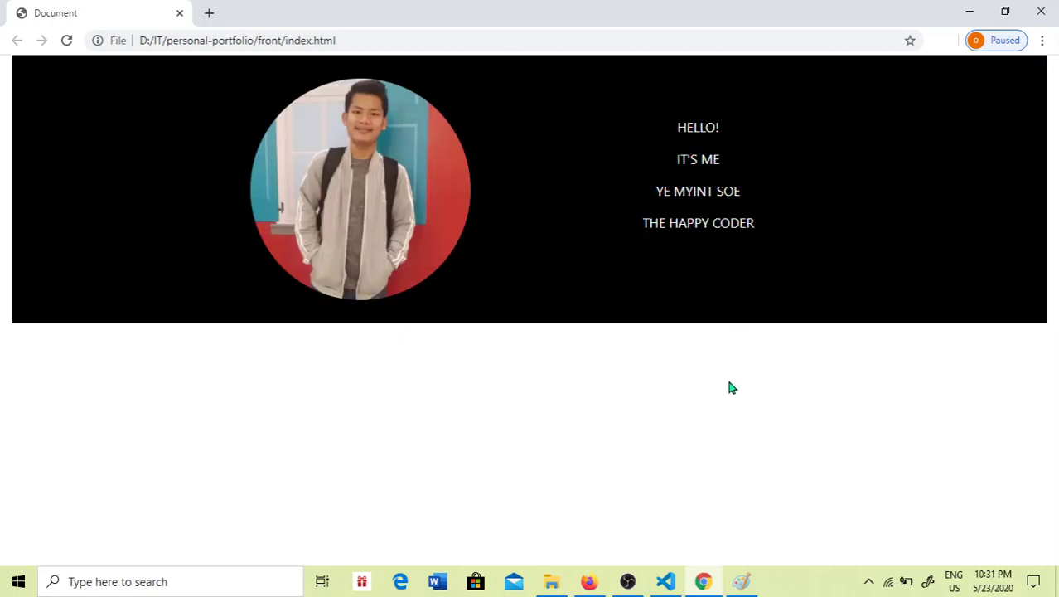
{"action": "left_click", "coordinate": [742, 581]}
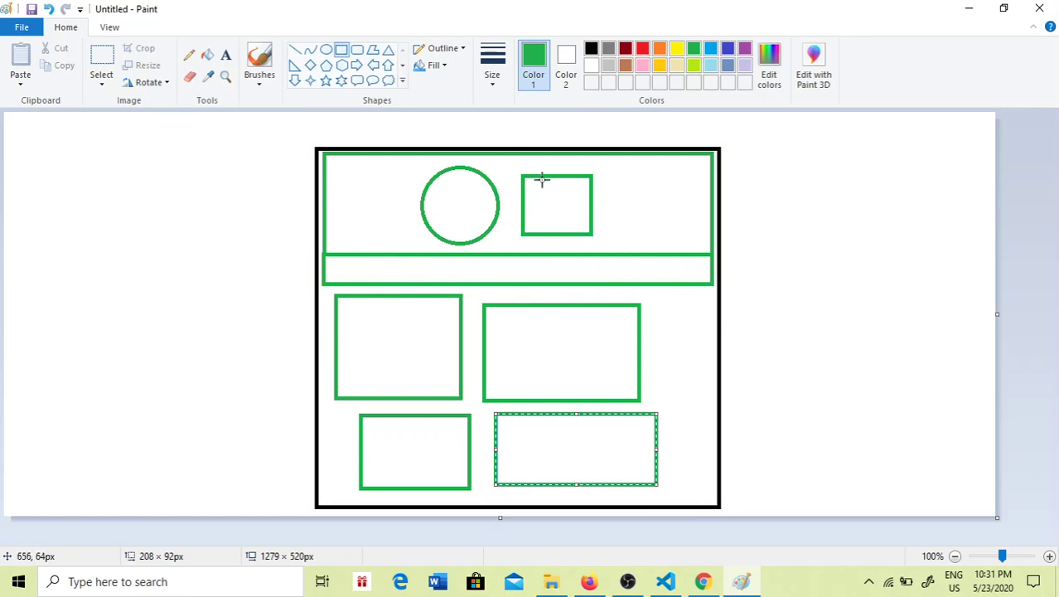
{"action": "left_click", "coordinate": [665, 581]}
{"action": "scroll", "coordinate": [666, 479], "scroll_direction": "up", "scroll_amount": 2}
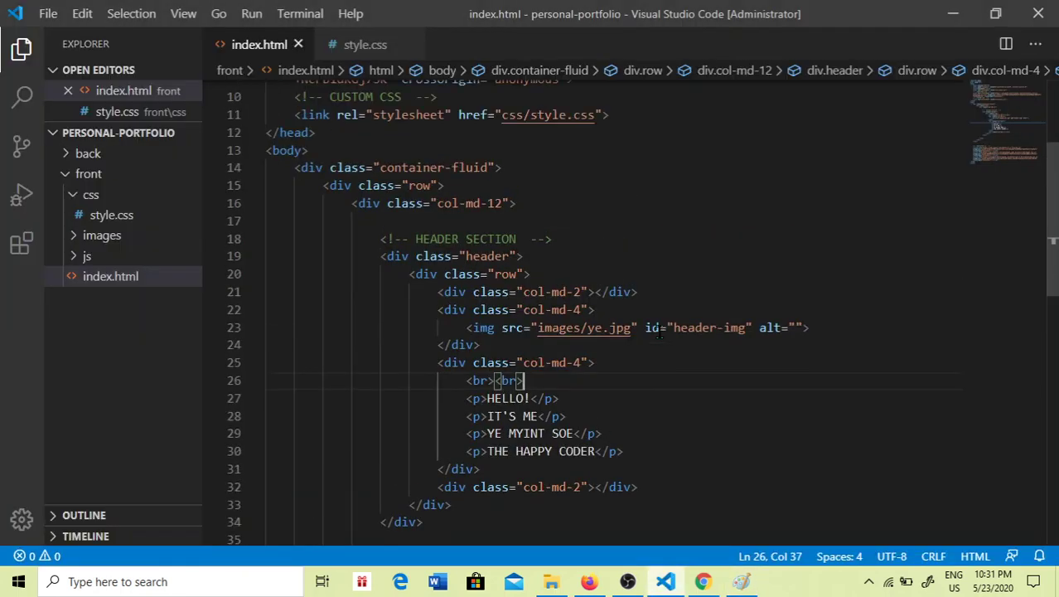
{"action": "scroll", "coordinate": [665, 479], "scroll_direction": "up", "scroll_amount": 2}
Step: Add a <!-- NAVIGATION SECTION --> comment below the header div
{"action": "left_click", "coordinate": [383, 302]}
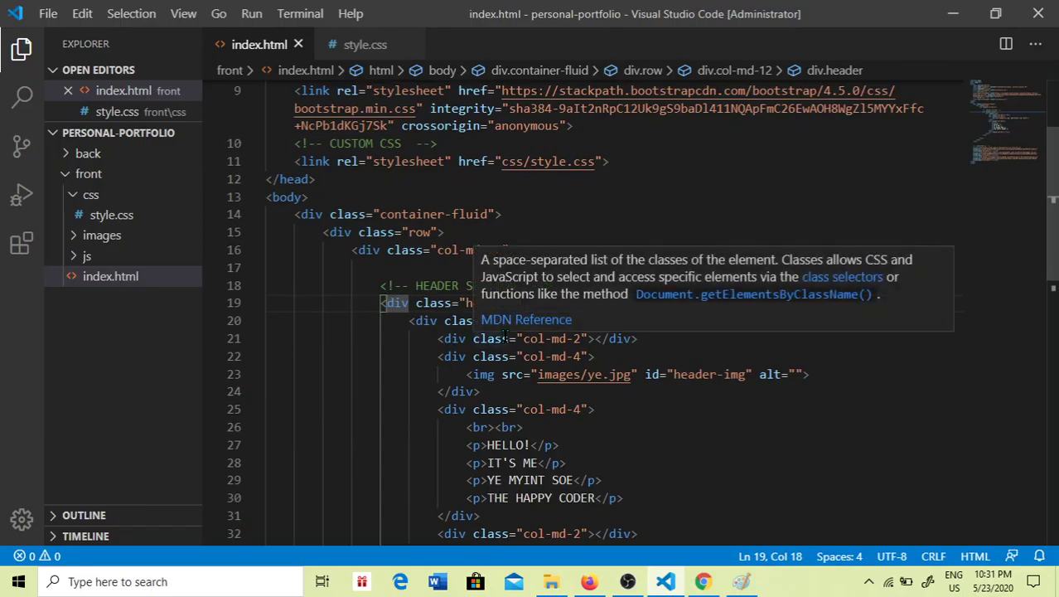
{"action": "scroll", "coordinate": [539, 347], "scroll_direction": "down", "scroll_amount": 2}
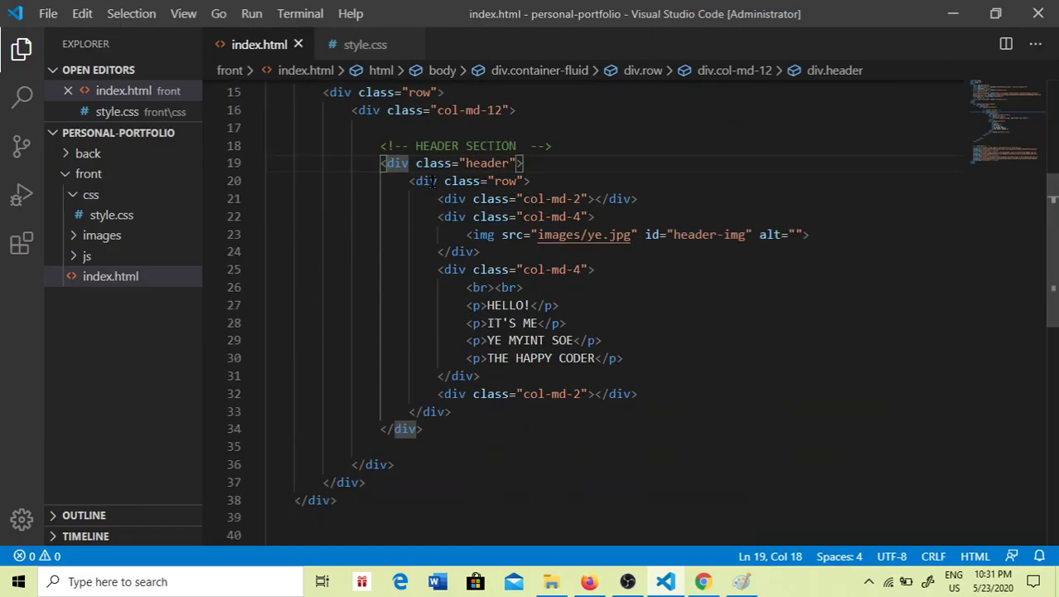
{"action": "left_click", "coordinate": [543, 428]}
{"action": "key", "text": "Return"}
{"action": "key", "text": "Return"}
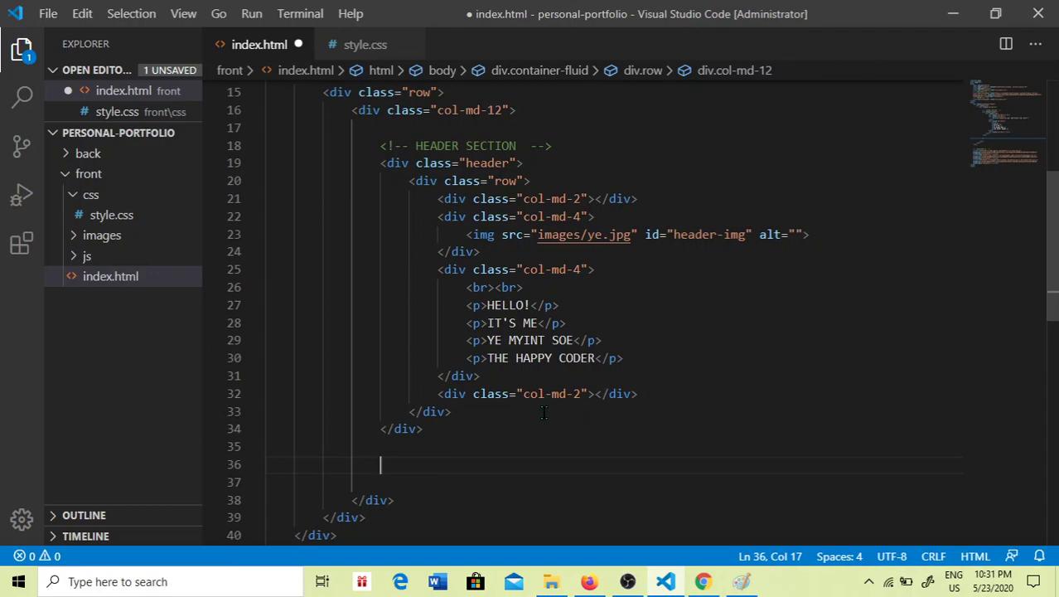
{"action": "type", "text": "NAVIGATION SECTION"}
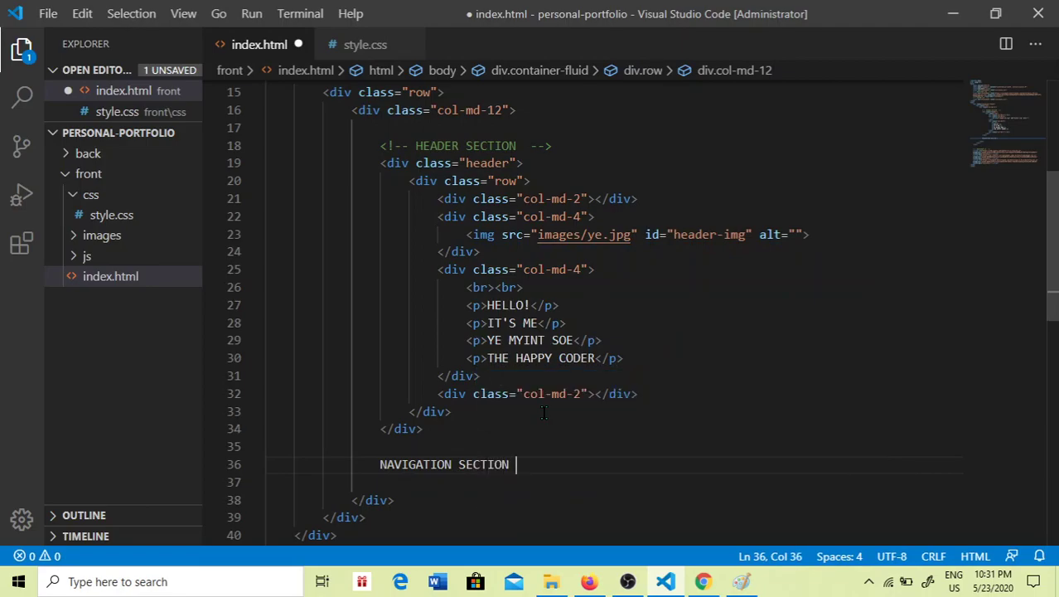
{"action": "key", "text": "ctrl+slash"}
{"action": "scroll", "coordinate": [543, 412], "scroll_direction": "down", "scroll_amount": 3}
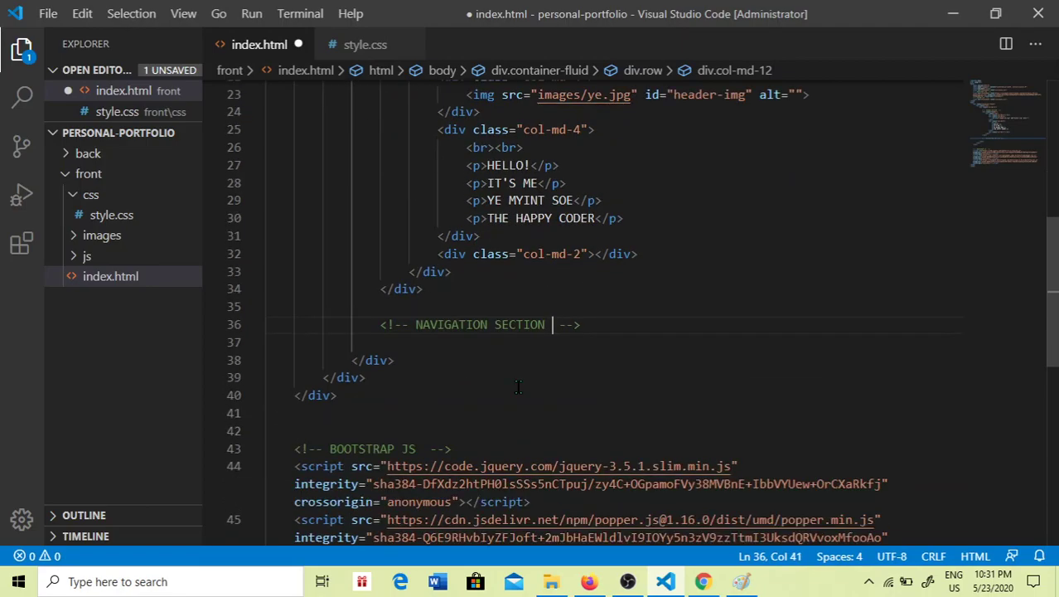
Step: Expand #navbar into an empty navbar div under the comment, save, and view the page
{"action": "left_click", "coordinate": [607, 325]}
{"action": "key", "text": "Return"}
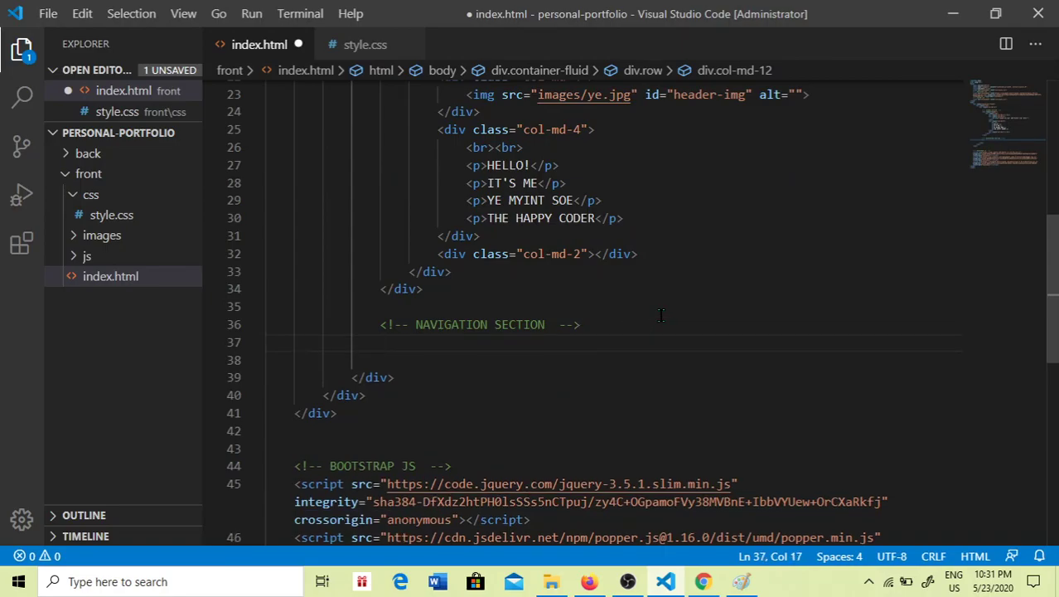
{"action": "type", "text": "#"}
{"action": "type", "text": "nav"}
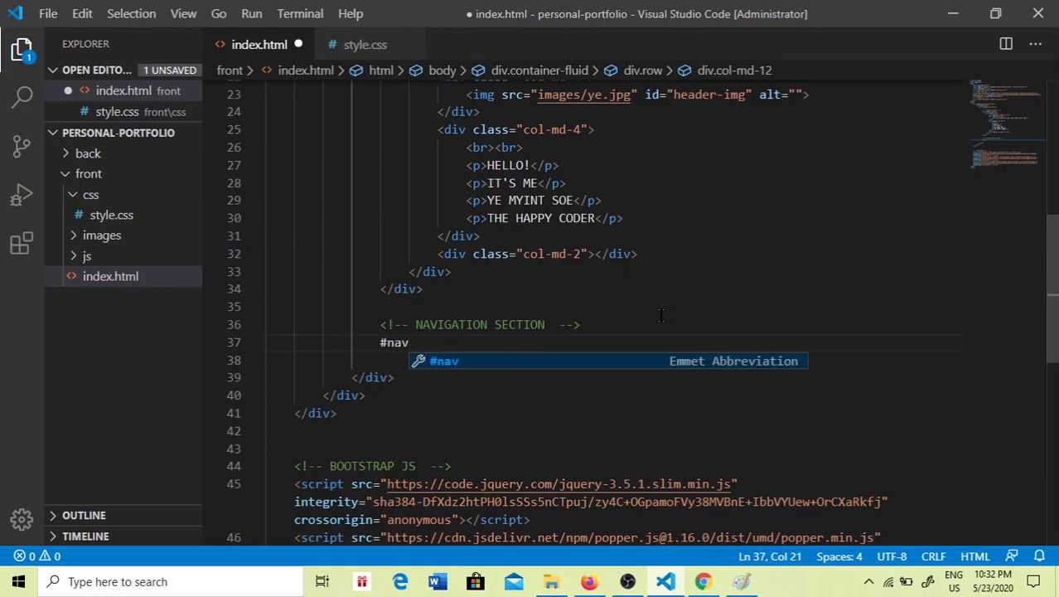
{"action": "type", "text": "bar"}
{"action": "key", "text": "Tab"}
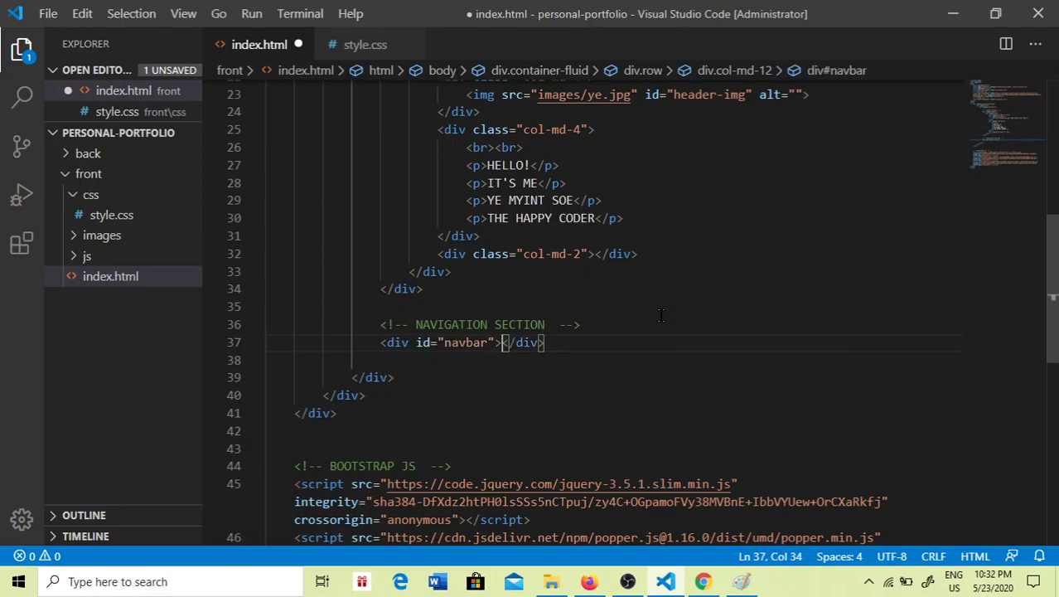
{"action": "key", "text": "Return"}
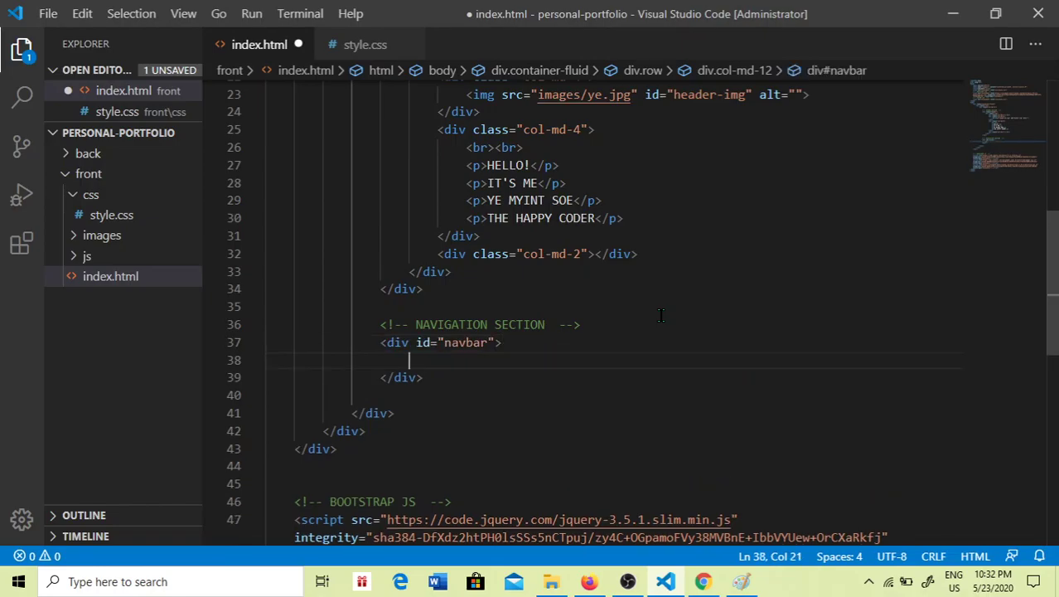
{"action": "key", "text": "ctrl+s"}
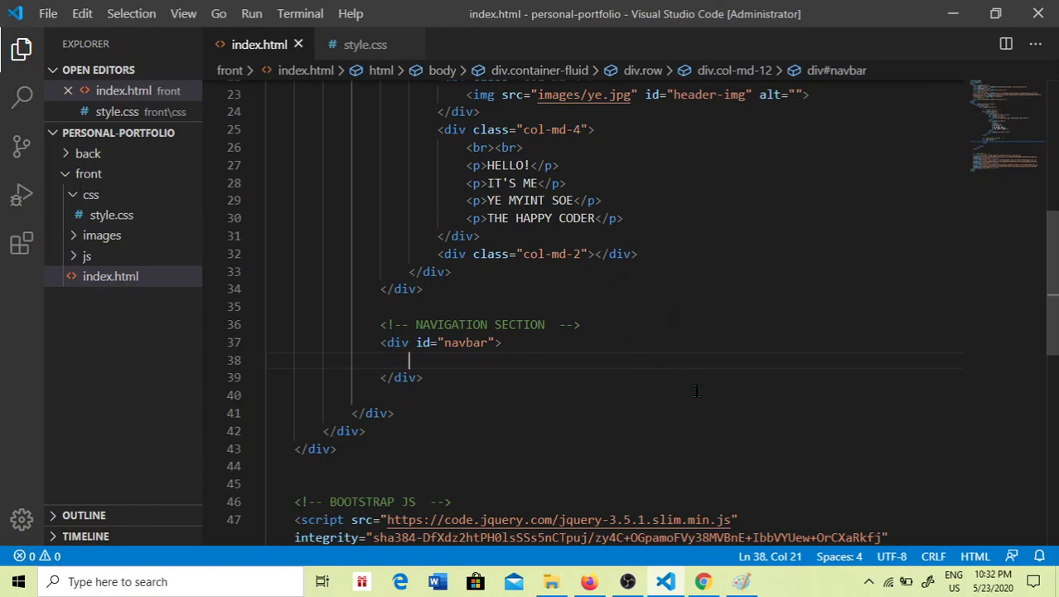
{"action": "left_click", "coordinate": [703, 581]}
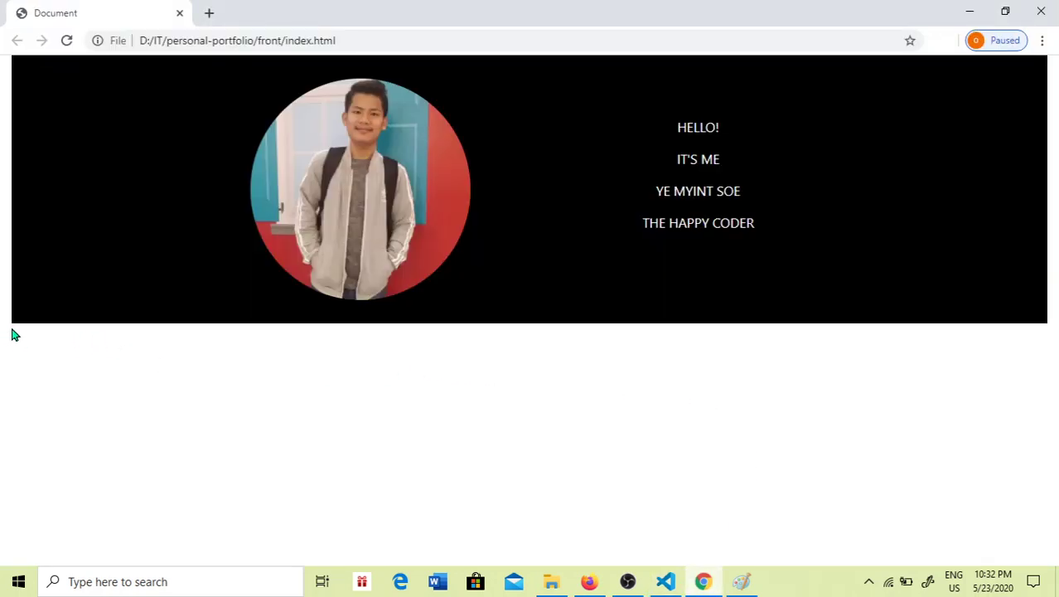
Step: Add HOME and ABOUT links with empty href inside the navbar div
{"action": "left_click", "coordinate": [66, 40]}
{"action": "key", "text": "alt+Tab"}
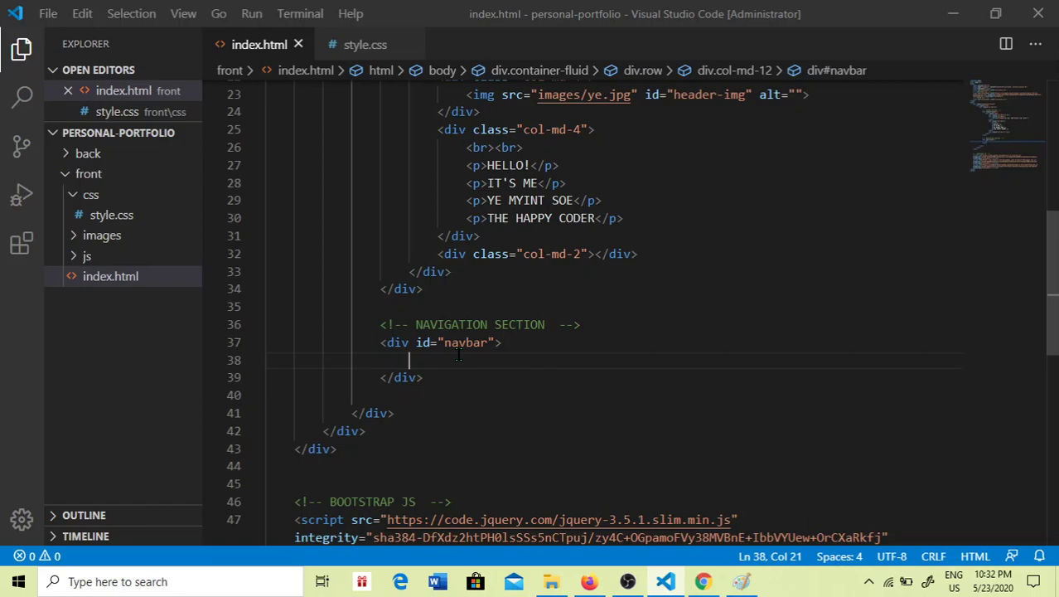
{"action": "type", "text": "a"}
{"action": "key", "text": "Tab"}
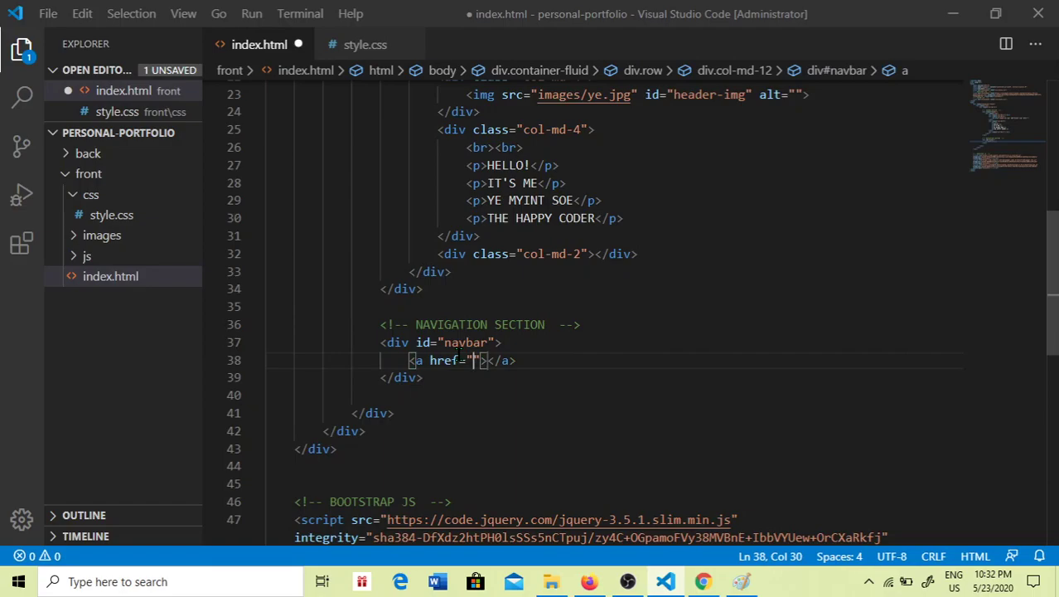
{"action": "key", "text": "Tab"}
{"action": "type", "text": "HPM"}
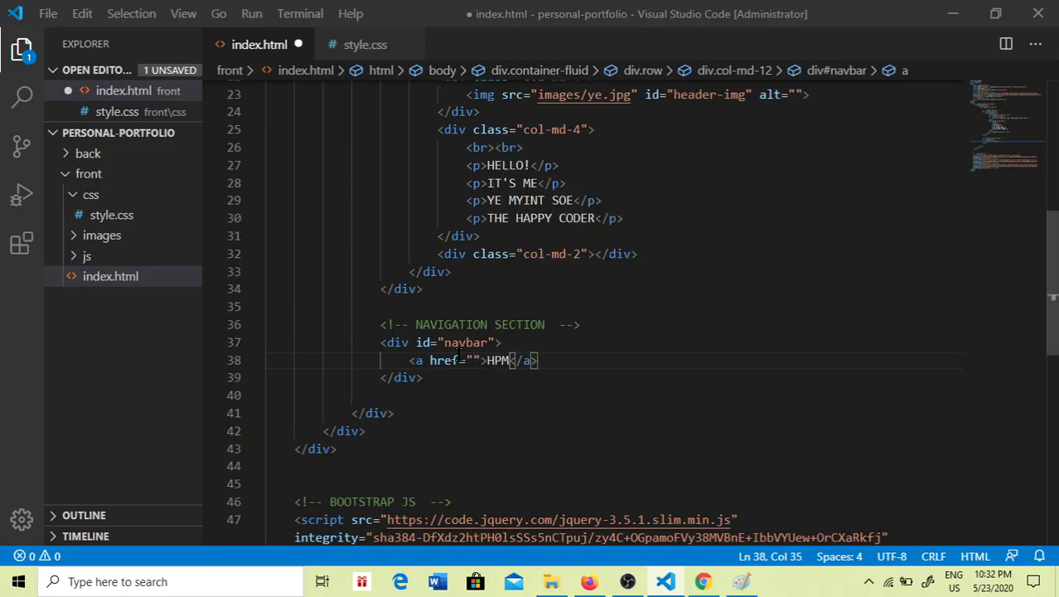
{"action": "key", "text": "BackSpace"}
{"action": "key", "text": "BackSpace"}
{"action": "key", "text": "BackSpace"}
{"action": "type", "text": "HOME"}
{"action": "key", "text": "Right"}
{"action": "key", "text": "Right"}
{"action": "key", "text": "Right"}
{"action": "key", "text": "Right"}
{"action": "key", "text": "Return"}
{"action": "type", "text": "a"}
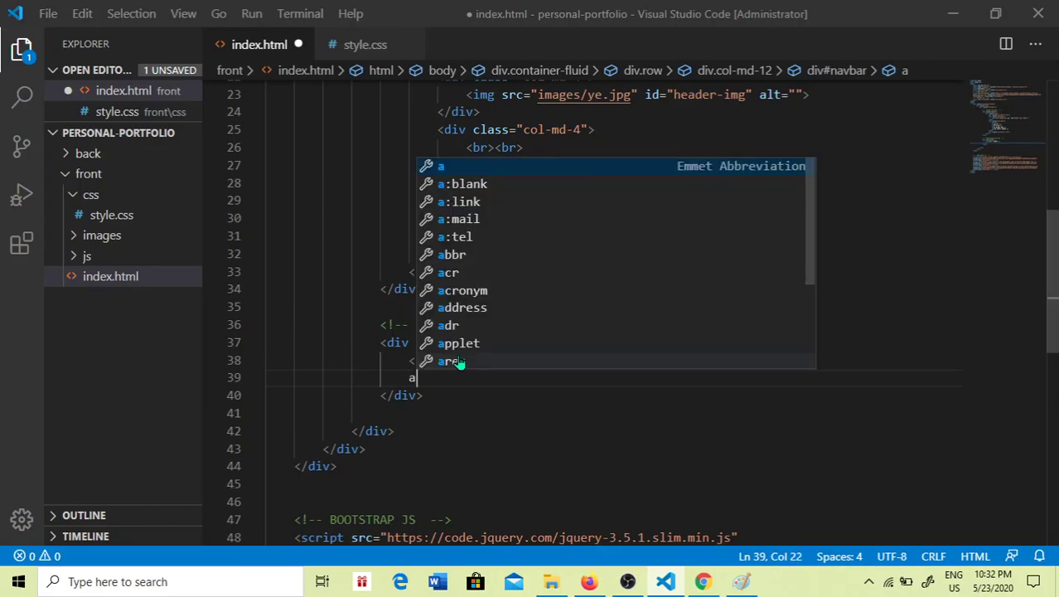
{"action": "key", "text": "Return"}
{"action": "key", "text": "Right"}
{"action": "type", "text": "ABOUT"}
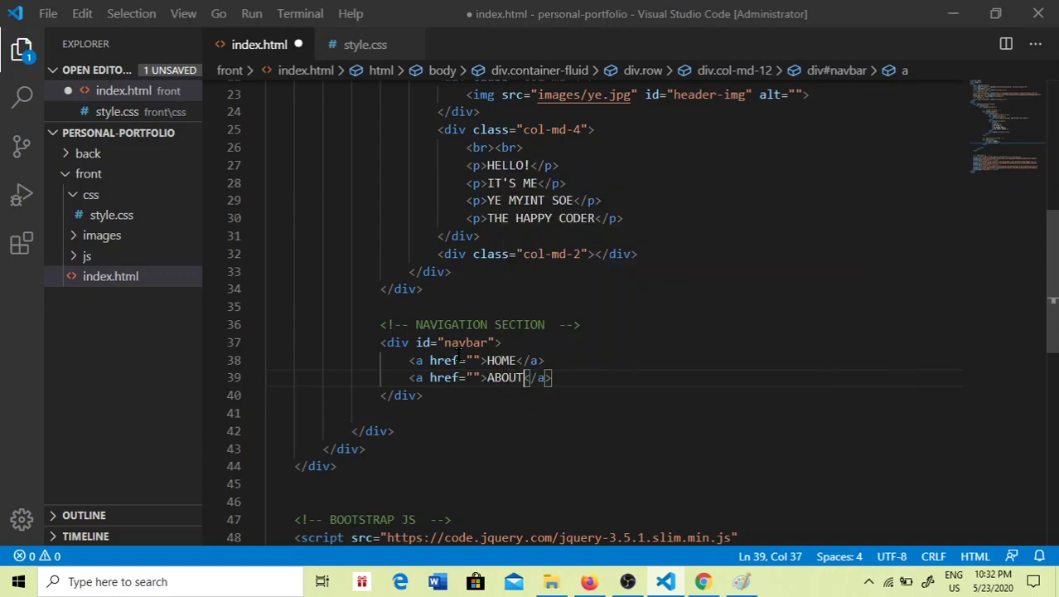
{"action": "key", "text": "Right"}
{"action": "key", "text": "Right"}
{"action": "key", "text": "Right"}
{"action": "key", "text": "Right"}
Step: Add SKILLS and BLOGS links below the ABOUT link
{"action": "key", "text": "Return"}
{"action": "type", "text": "a"}
{"action": "key", "text": "Tab"}
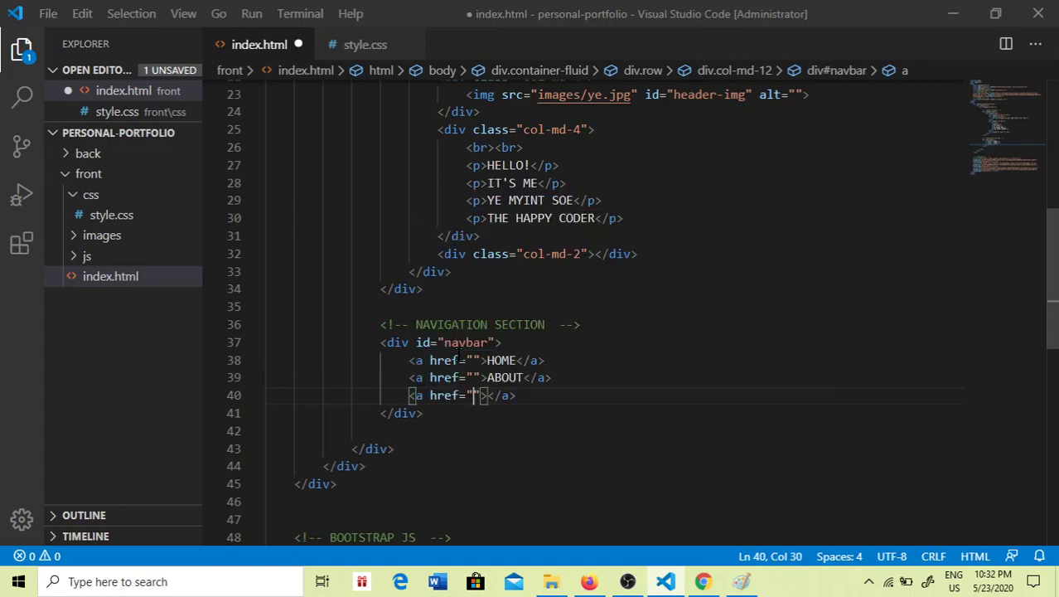
{"action": "key", "text": "Right"}
{"action": "key", "text": "Right"}
{"action": "type", "text": "SKILLS"}
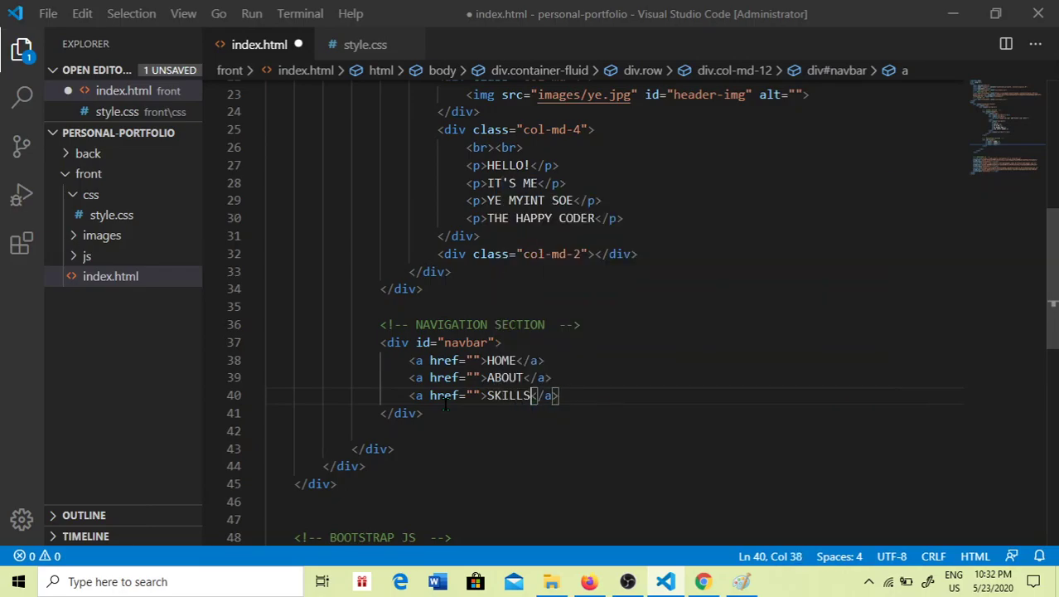
{"action": "key", "text": "Right"}
{"action": "key", "text": "Right"}
{"action": "key", "text": "Right"}
{"action": "key", "text": "Right"}
{"action": "key", "text": "Return"}
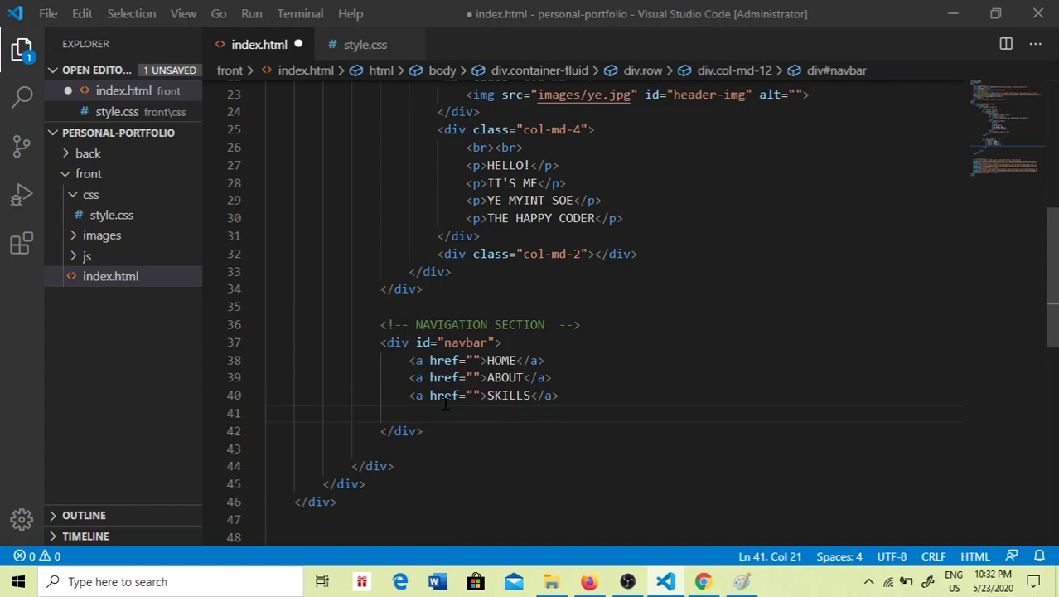
{"action": "type", "text": "a"}
{"action": "key", "text": "Tab"}
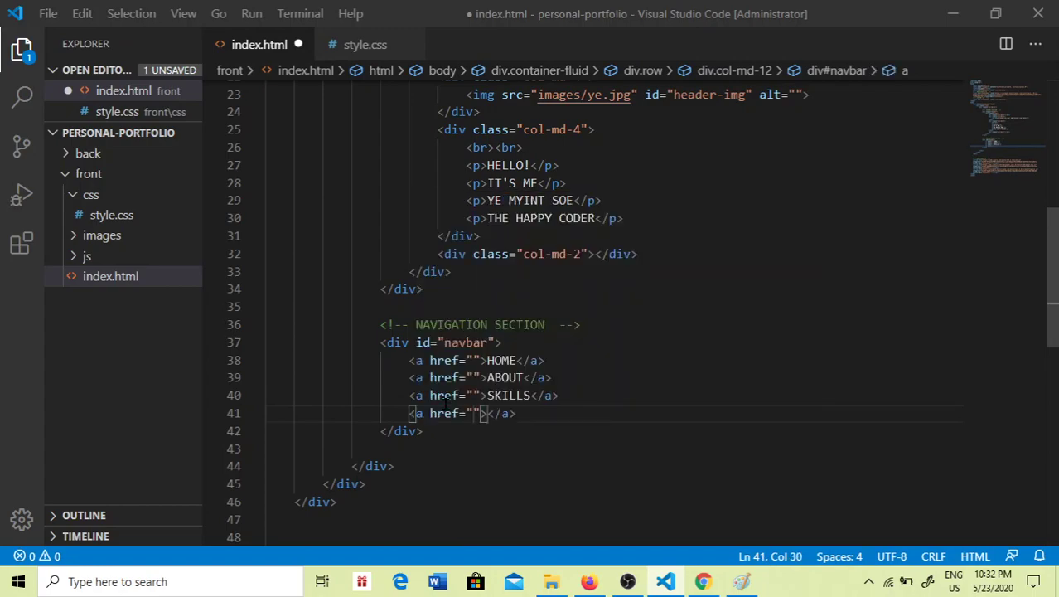
{"action": "key", "text": "Right"}
{"action": "key", "text": "Right"}
{"action": "type", "text": "BLOGS"}
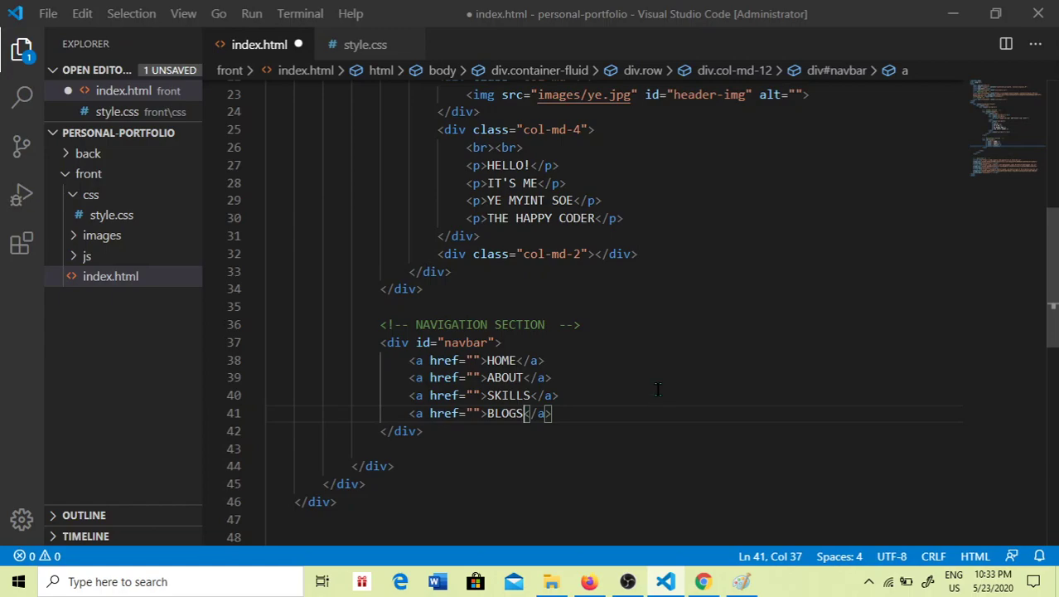
Step: Save index.html with the four navbar links and check the navbar block
{"action": "left_click", "coordinate": [674, 365]}
{"action": "key", "text": "ctrl+s"}
{"action": "left_click", "coordinate": [427, 431]}
{"action": "mouse_move", "coordinate": [427, 431]}
{"action": "left_mouse_down"}
{"action": "mouse_move", "coordinate": [381, 343]}
{"action": "mouse_move", "coordinate": [567, 414]}
{"action": "left_mouse_up"}
{"action": "left_click", "coordinate": [592, 412]}
{"action": "left_click", "coordinate": [616, 356]}
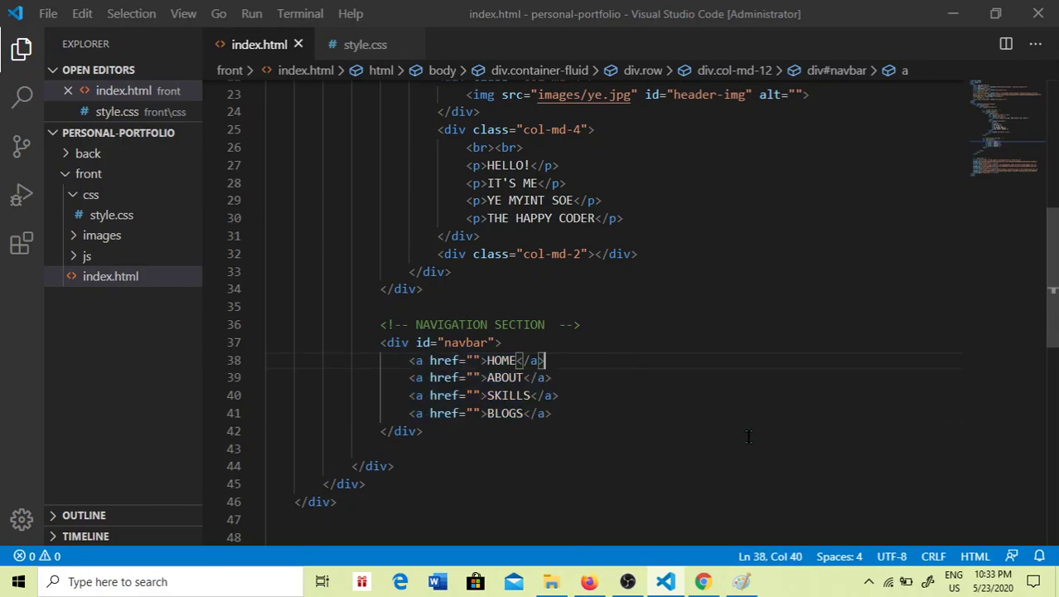
Step: Reload the page in Chrome to show the HOME, ABOUT, SKILLS and BLOGS links
{"action": "left_click", "coordinate": [702, 581]}
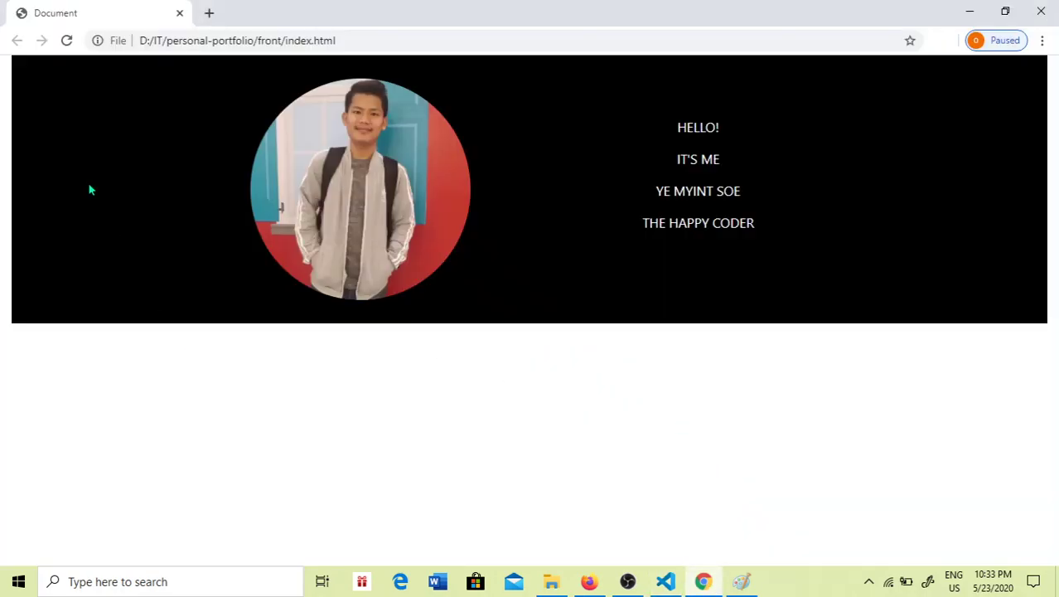
{"action": "left_click", "coordinate": [66, 40]}
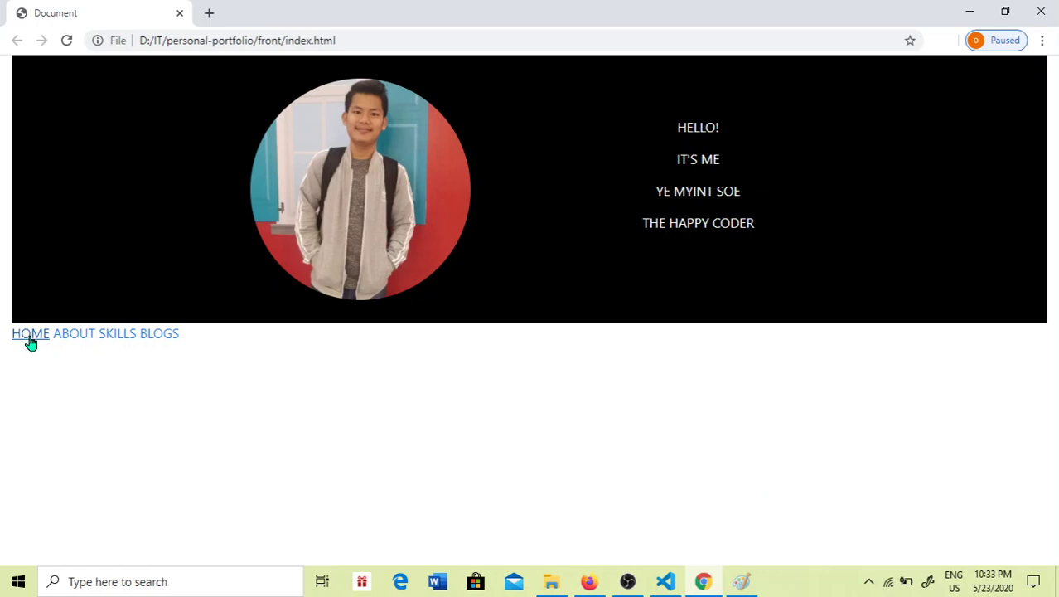
Step: Add a /* HEADER */ comment after the body rule in style.css
{"action": "left_click", "coordinate": [666, 581]}
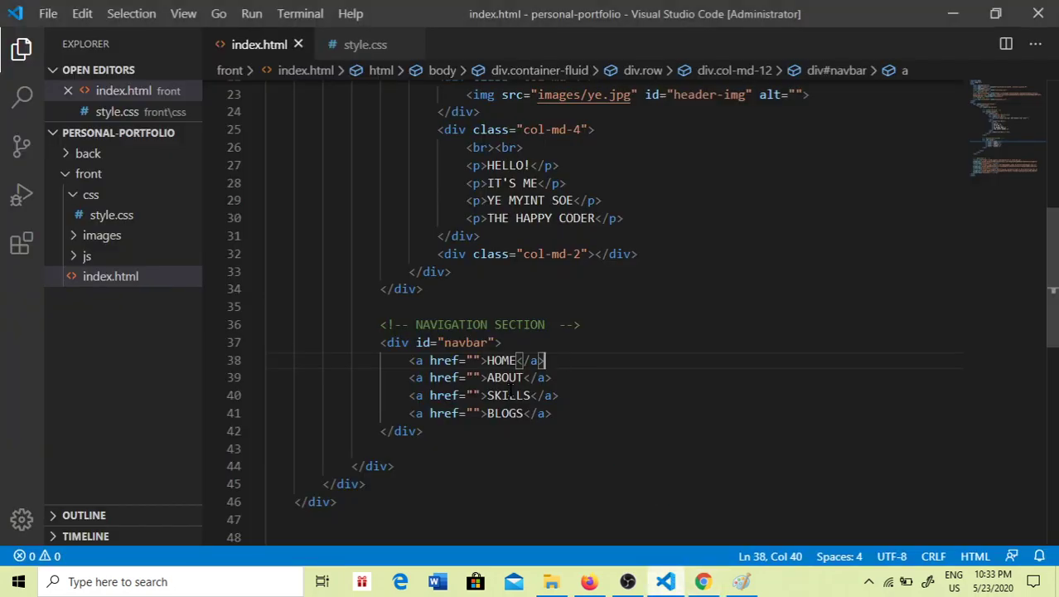
{"action": "double_click", "coordinate": [468, 342]}
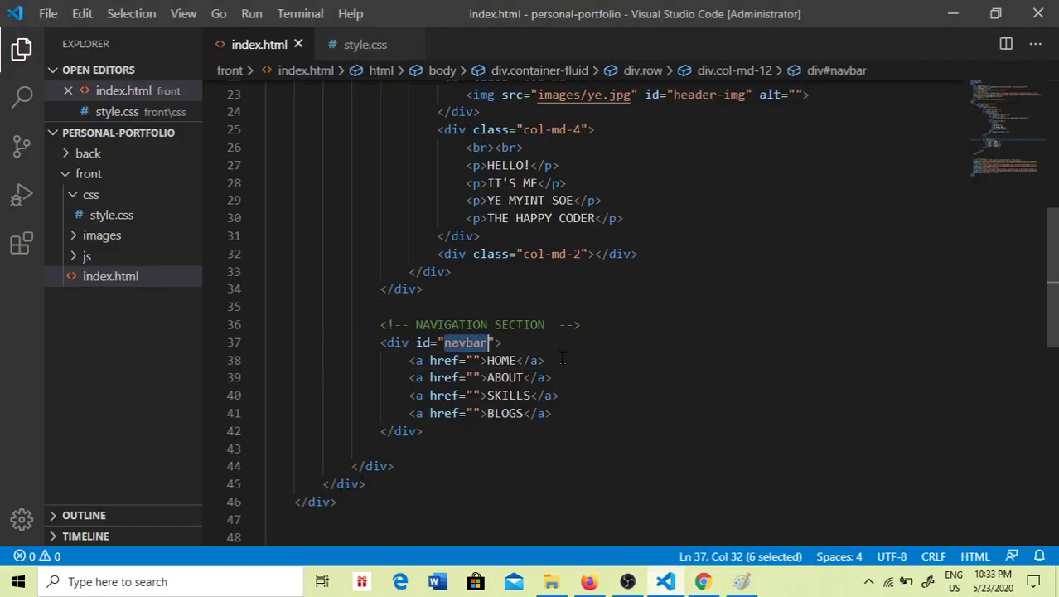
{"action": "left_click", "coordinate": [364, 44]}
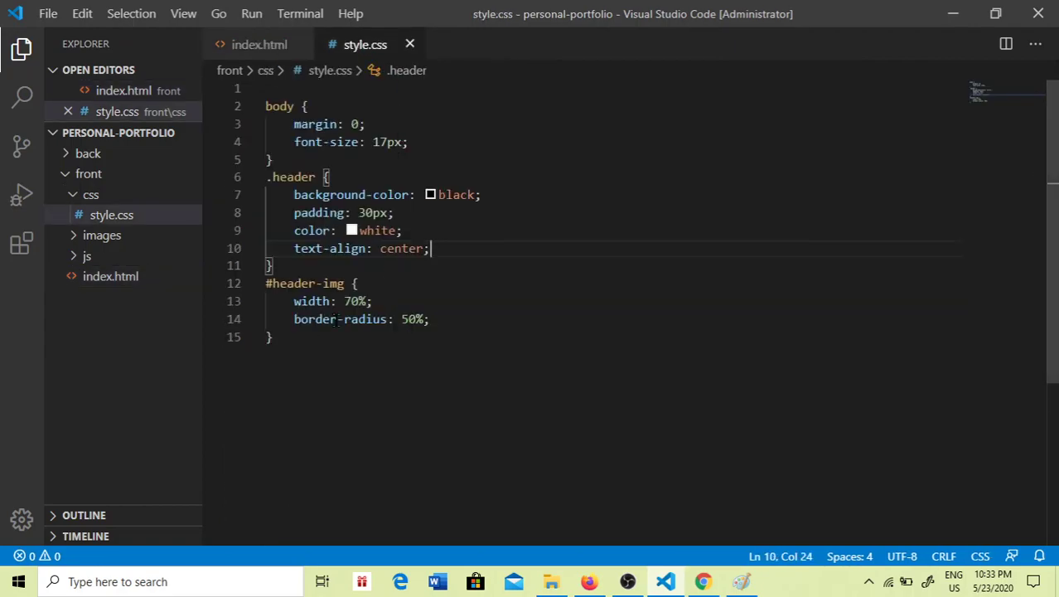
{"action": "left_click", "coordinate": [294, 159]}
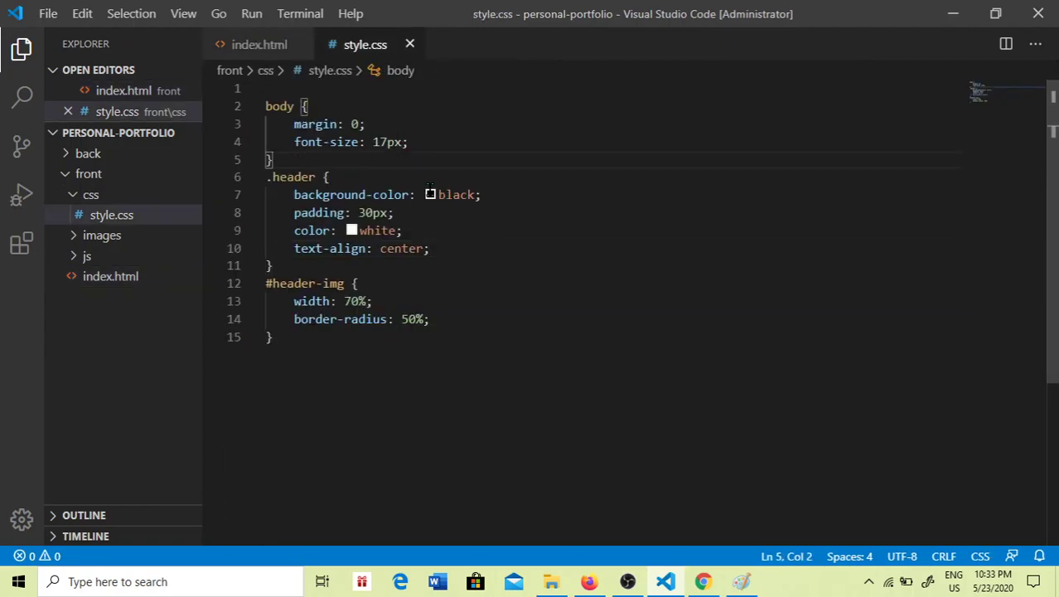
{"action": "key", "text": "Return"}
{"action": "type", "text": "//"}
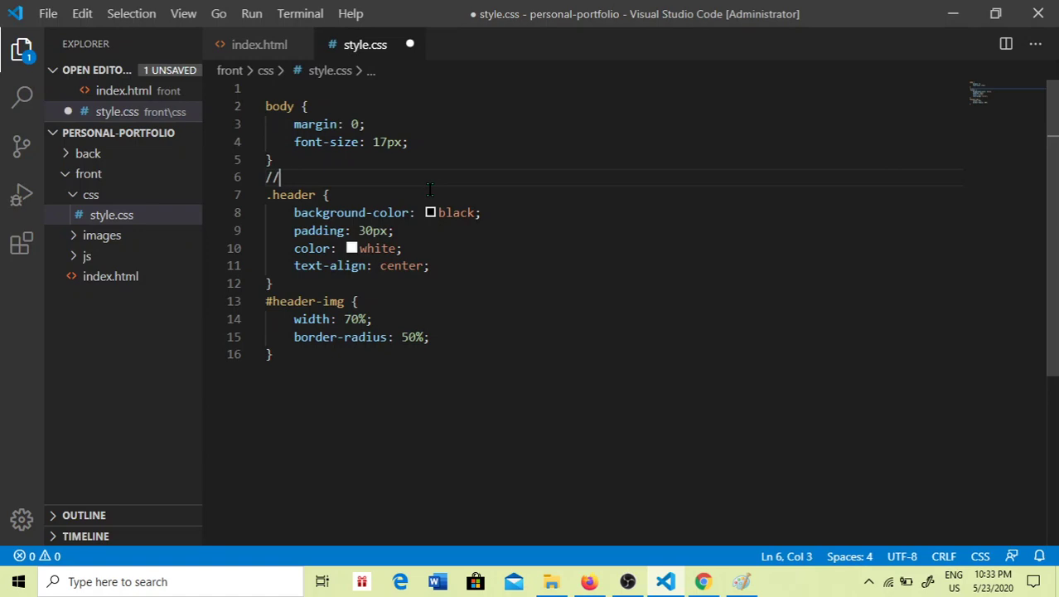
{"action": "key", "text": "BackSpace"}
{"action": "key", "text": "BackSpace"}
{"action": "type", "text": "HE"}
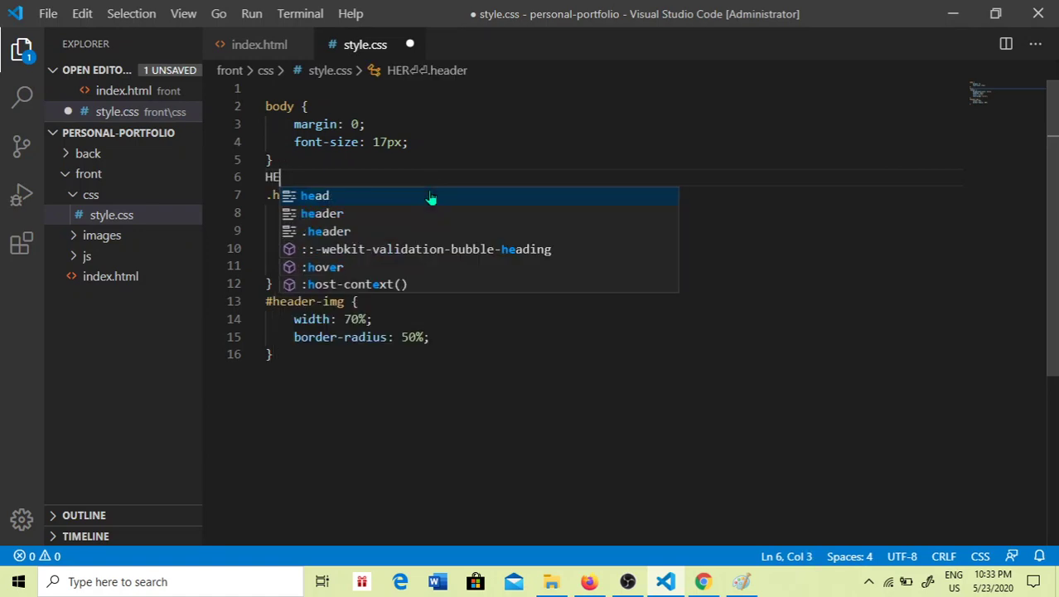
{"action": "type", "text": "RADER"}
{"action": "key", "text": "ctrl+slash"}
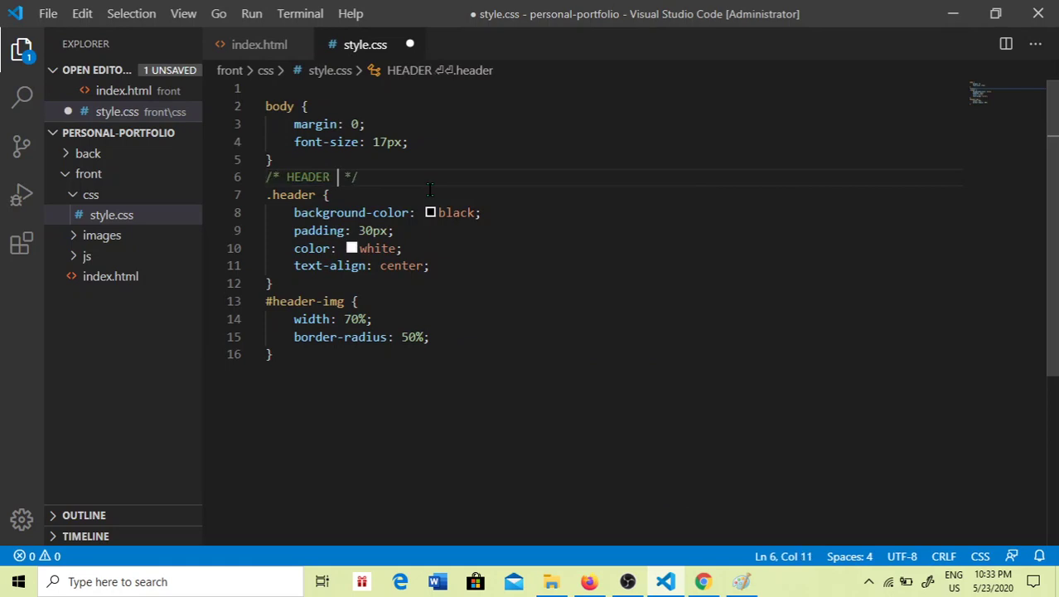
Step: Add a /* NAVBAR */ comment at the end of the stylesheet
{"action": "left_click", "coordinate": [297, 354]}
{"action": "key", "text": "Return"}
{"action": "key", "text": "Return"}
{"action": "type", "text": "NAVBAR"}
{"action": "key", "text": "ctrl+slash"}
{"action": "key", "text": "Return"}
{"action": "key", "text": "BackSpace"}
{"action": "key", "text": "End"}
{"action": "key", "text": "Return"}
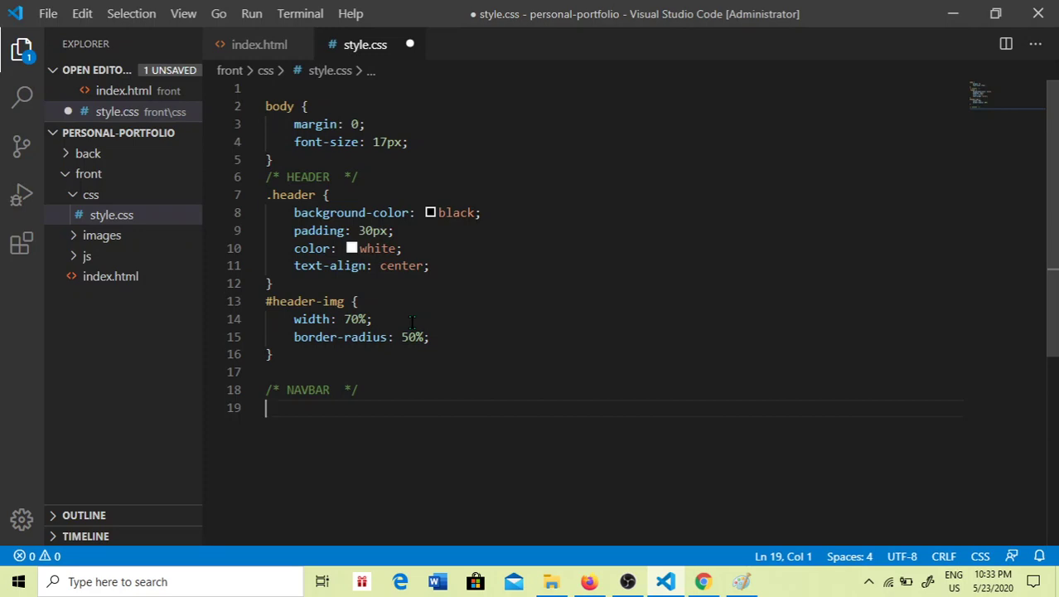
{"action": "type", "text": "#navbar "}
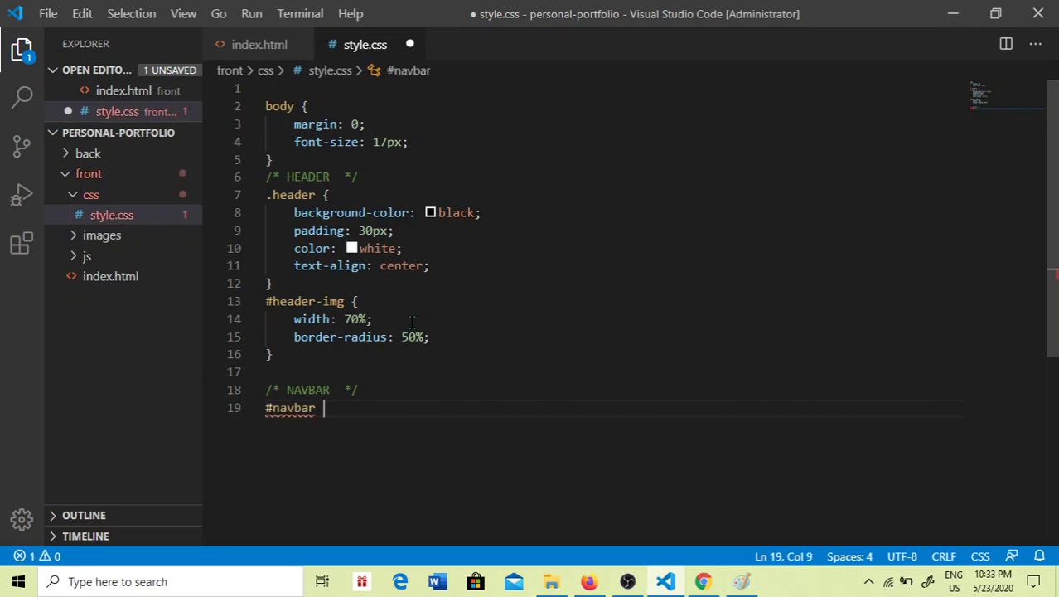
{"action": "type", "text": "{"}
Step: Write a #navbar rule with background-color: black and save style.css
{"action": "key", "text": "Return"}
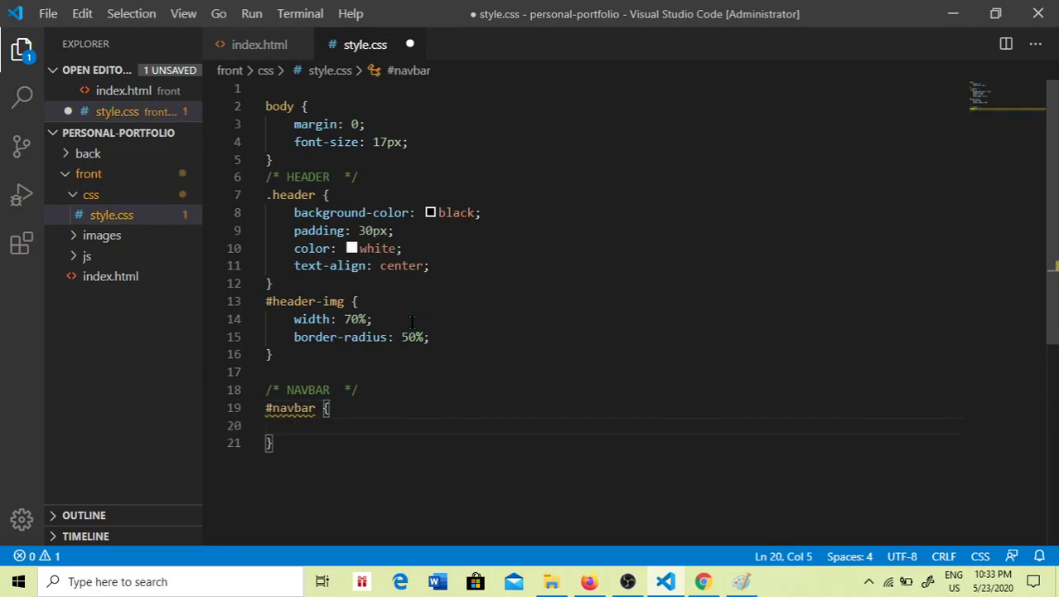
{"action": "type", "text": "b"}
{"action": "key", "text": "BackSpace"}
{"action": "type", "text": "BA"}
{"action": "key", "text": "BackSpace"}
{"action": "key", "text": "BackSpace"}
{"action": "type", "text": "back"}
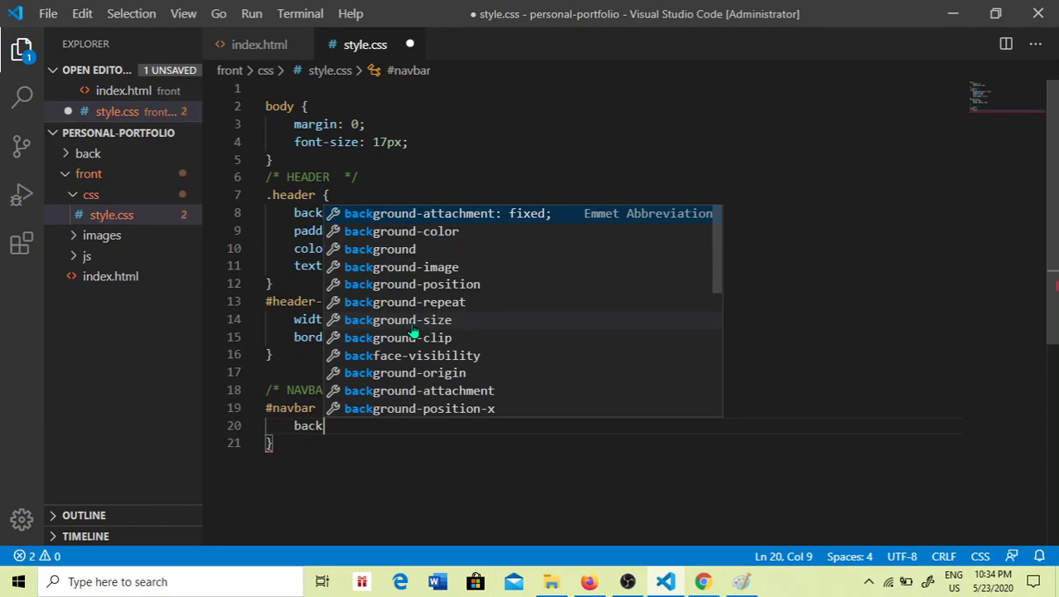
{"action": "key", "text": "Down"}
{"action": "key", "text": "Return"}
{"action": "type", "text": "bl;"}
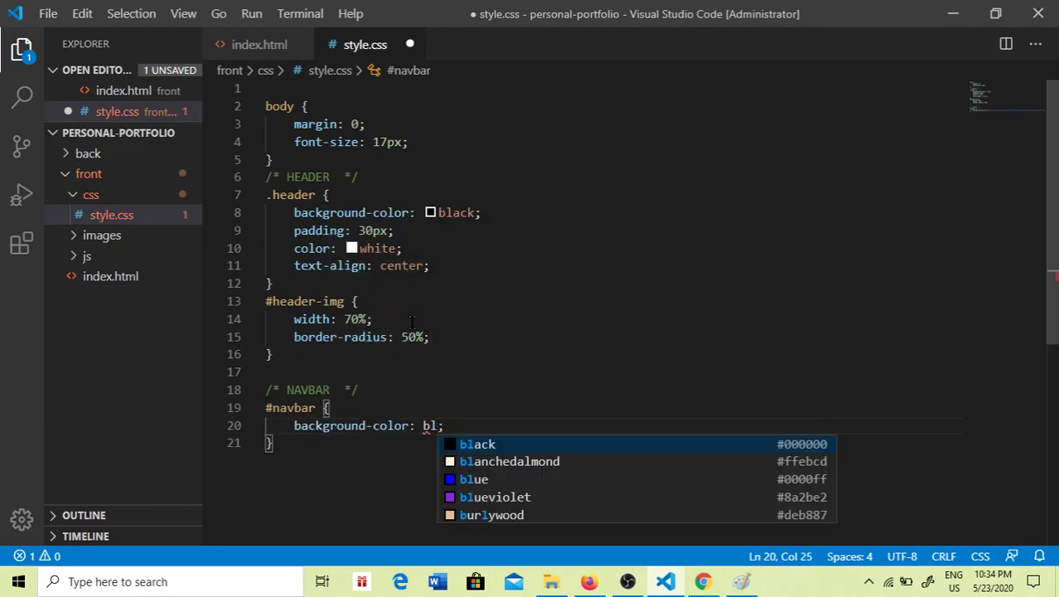
{"action": "key", "text": "Return"}
{"action": "key", "text": "ctrl+s"}
Step: Preview the black navbar, then add overflow: hidden to #navbar and save
{"action": "left_click", "coordinate": [703, 581]}
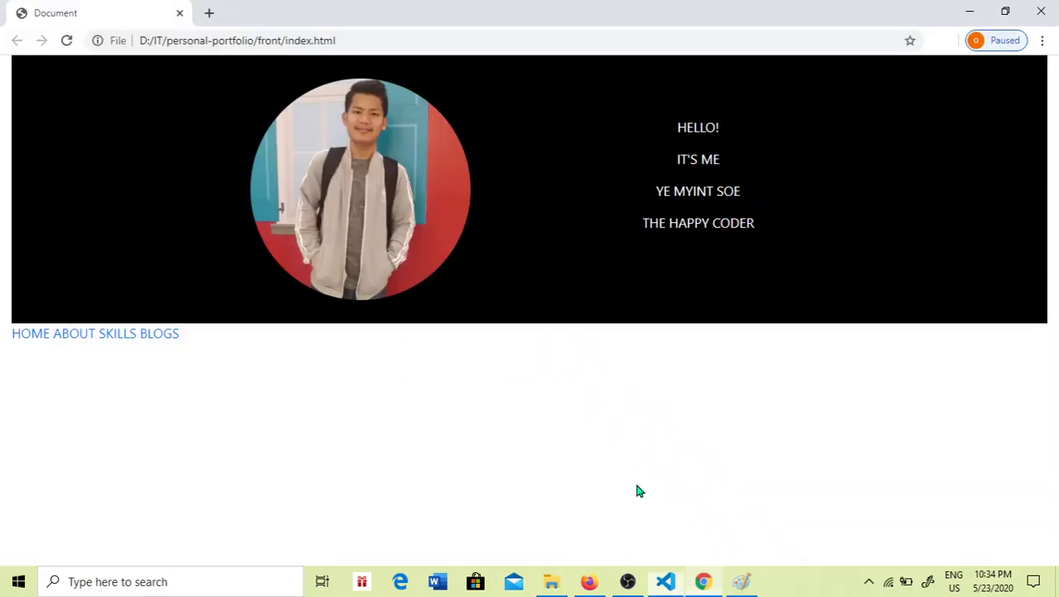
{"action": "left_click", "coordinate": [66, 40]}
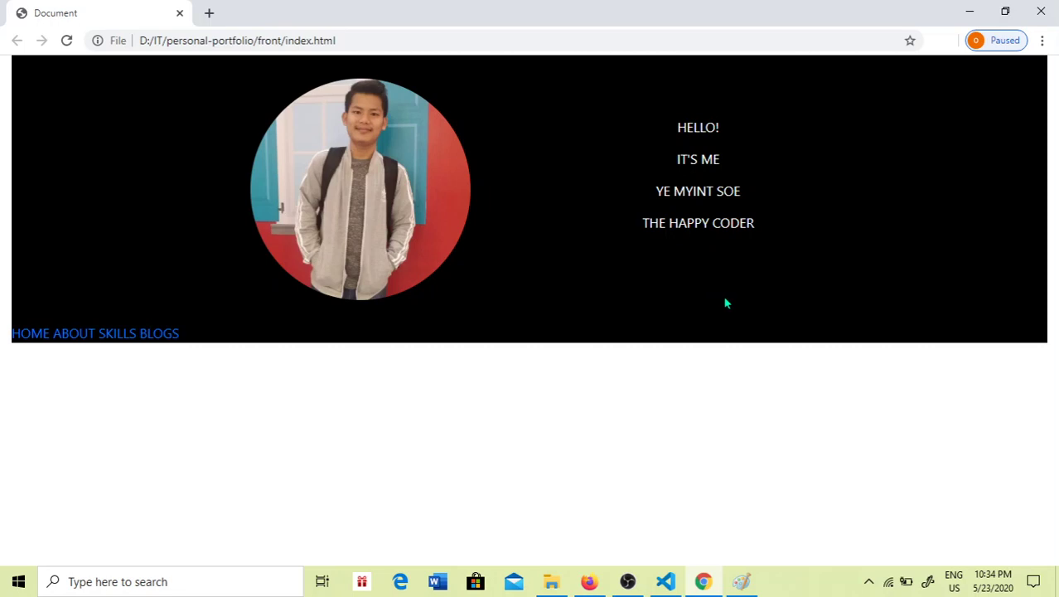
{"action": "key", "text": "alt+Tab"}
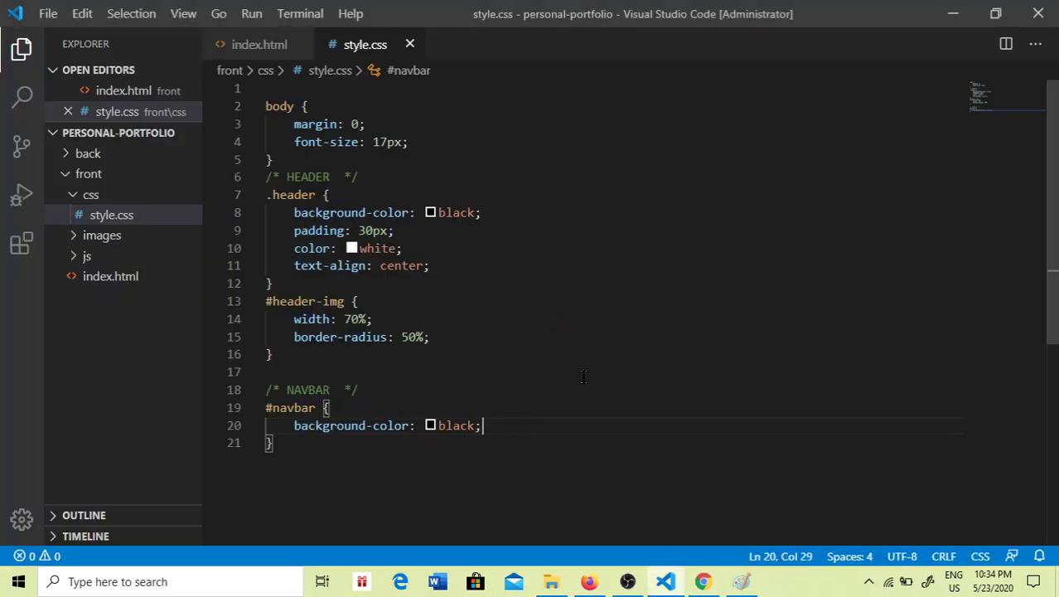
{"action": "key", "text": "Return"}
{"action": "type", "text": "over"}
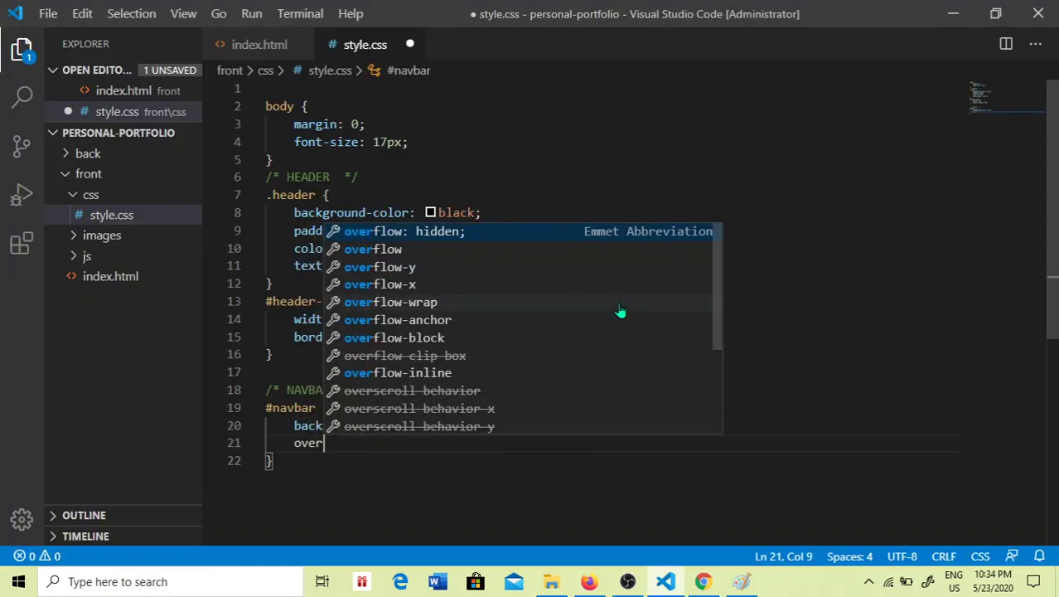
{"action": "type", "text": "flo"}
{"action": "key", "text": "Return"}
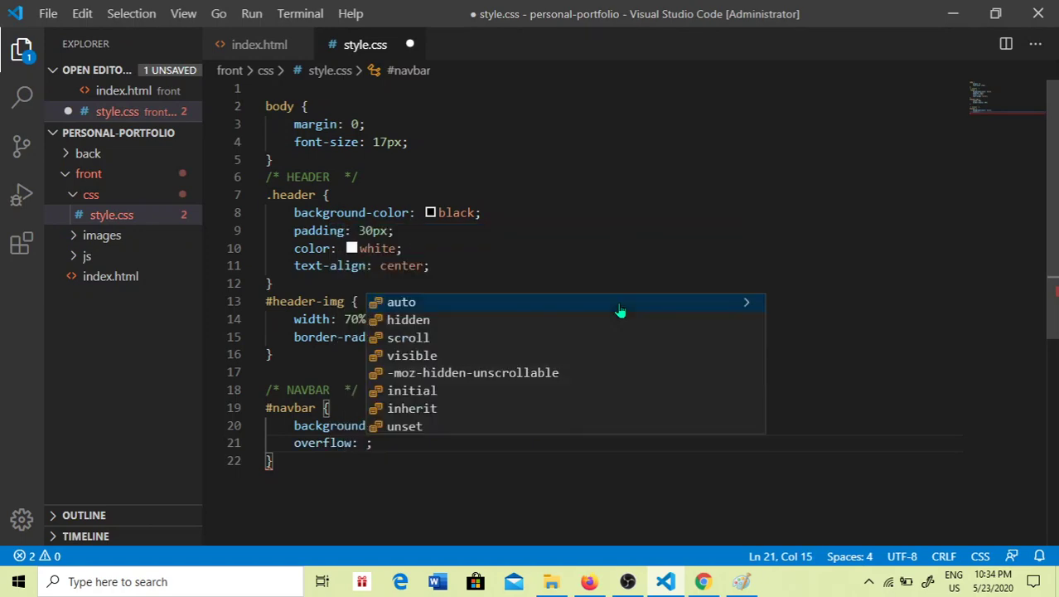
{"action": "type", "text": "hi"}
{"action": "key", "text": "Return"}
{"action": "key", "text": "ctrl+s"}
Step: Reload Chrome to check the navbar with overflow hidden
{"action": "key", "text": "alt+Tab"}
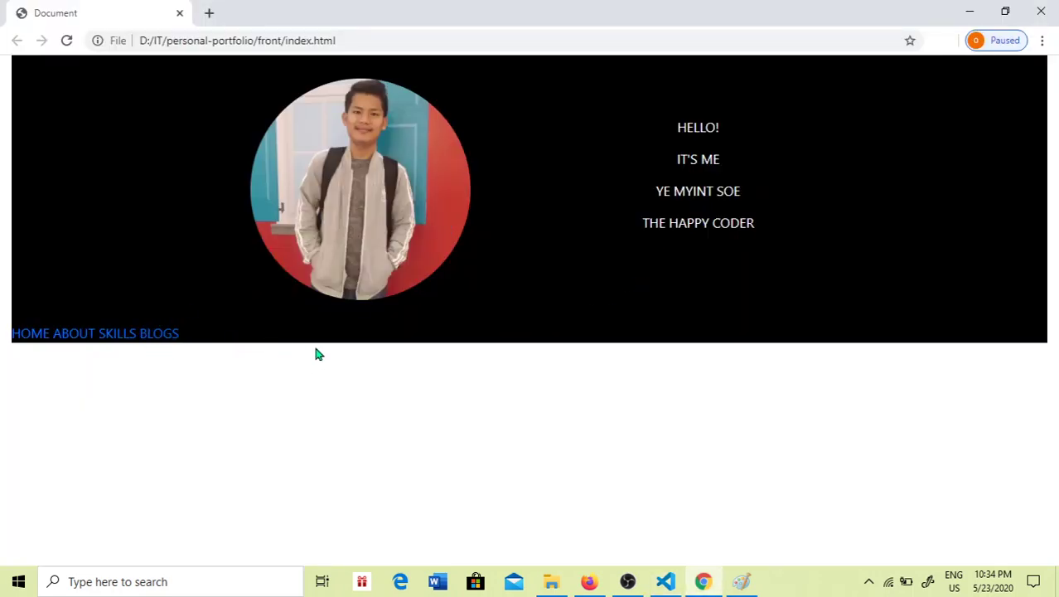
{"action": "left_click", "coordinate": [66, 40]}
{"action": "key", "text": "alt+Tab"}
{"action": "key", "text": "alt+Tab"}
{"action": "key", "text": "alt+Tab"}
{"action": "key", "text": "alt+Tab"}
{"action": "key", "text": "alt+Tab"}
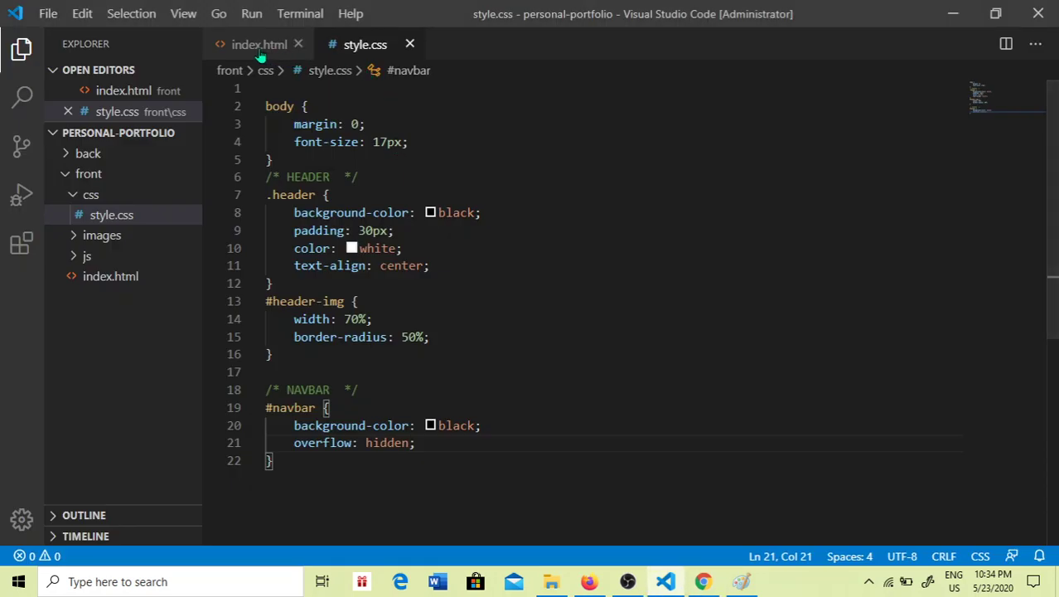
Step: Check the navbar link tag in index.html and undo a stray line break in style.css
{"action": "left_click", "coordinate": [259, 44]}
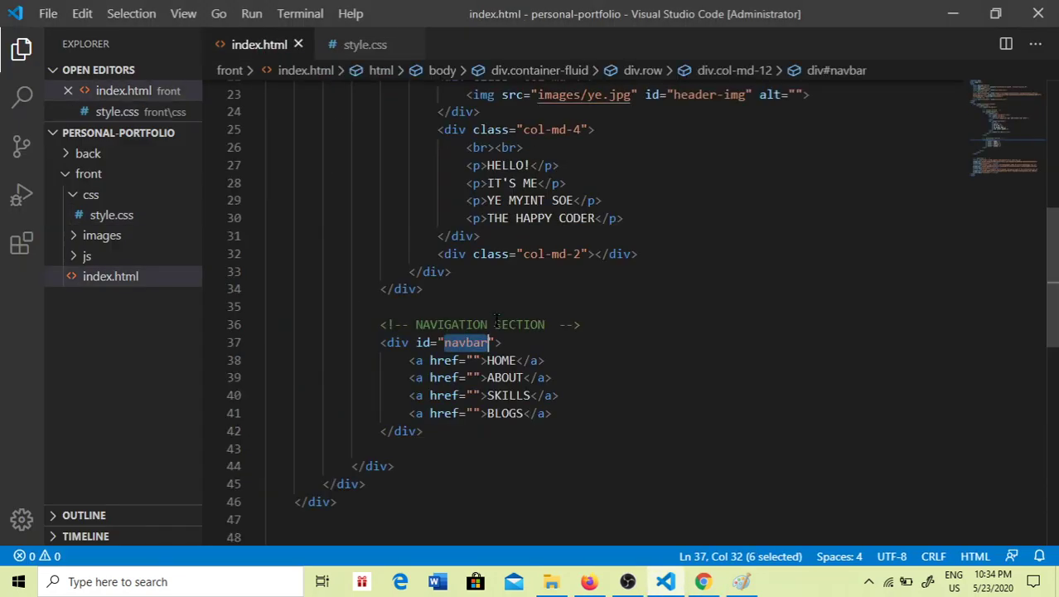
{"action": "double_click", "coordinate": [416, 359]}
{"action": "left_click", "coordinate": [364, 44]}
{"action": "scroll", "coordinate": [339, 206], "scroll_direction": "down", "scroll_amount": 3}
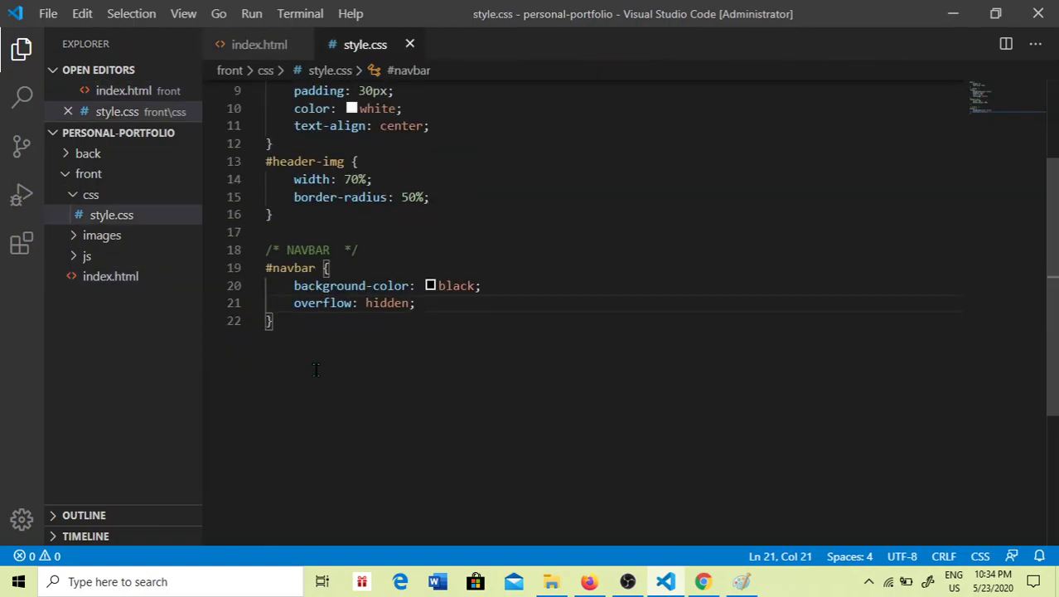
{"action": "key", "text": "Return"}
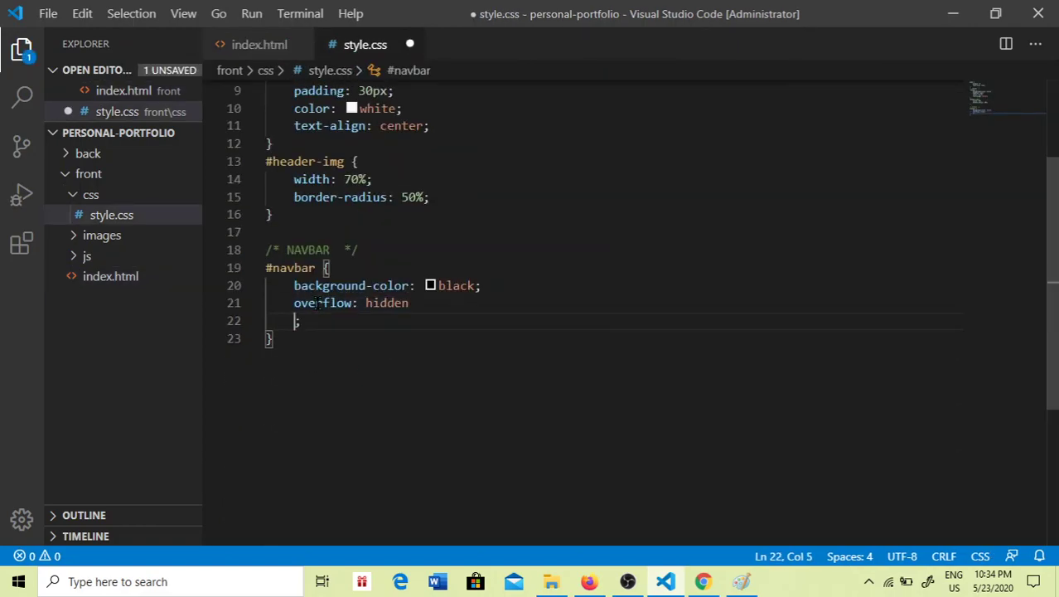
{"action": "key", "text": "ctrl+z"}
Step: Add a #navbar a rule with float: left and save it
{"action": "left_click", "coordinate": [320, 319]}
{"action": "key", "text": "Return"}
{"action": "type", "text": "#navbar a {"}
{"action": "key", "text": "Return"}
{"action": "key", "text": "alt+Tab"}
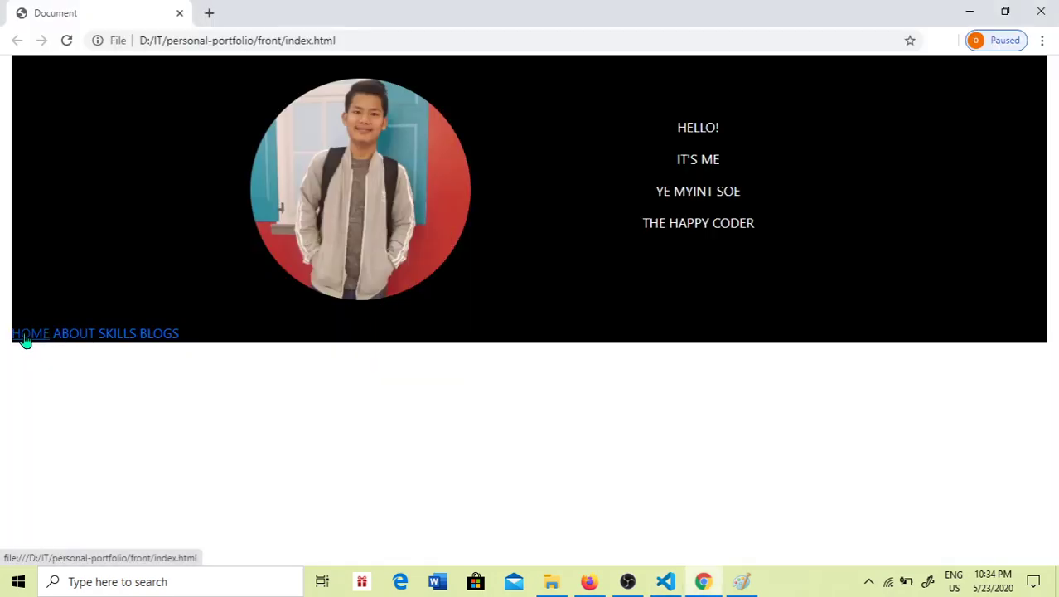
{"action": "key", "text": "alt+Tab"}
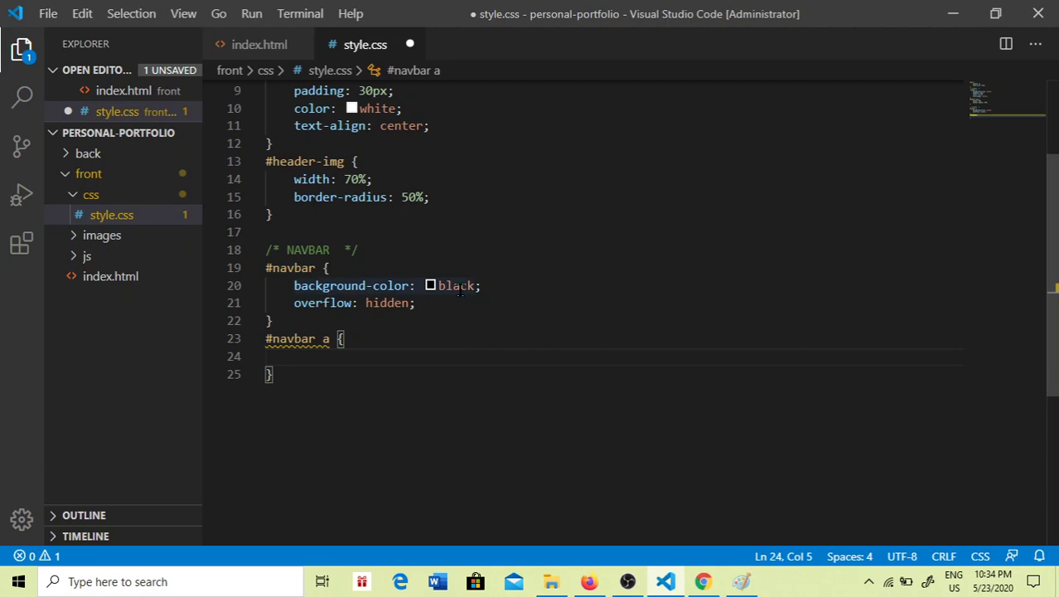
{"action": "type", "text": "float"}
{"action": "key", "text": "Tab"}
{"action": "key", "text": "ctrl+s"}
{"action": "key", "text": "alt+Tab"}
Step: Preview the floated links, then add display: block to #navbar a and refresh
{"action": "left_click", "coordinate": [67, 41]}
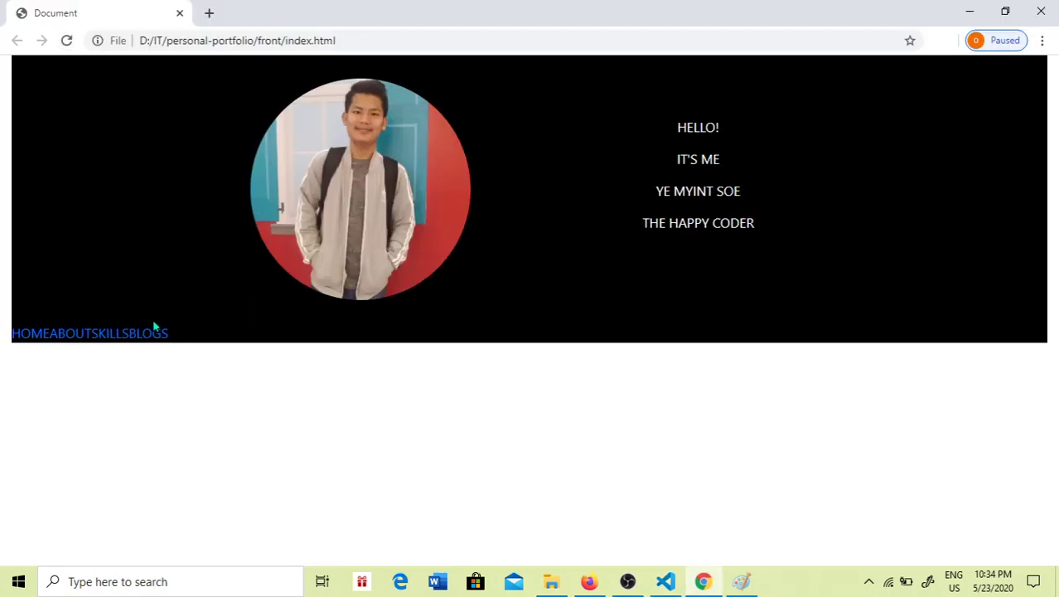
{"action": "key", "text": "alt+Tab"}
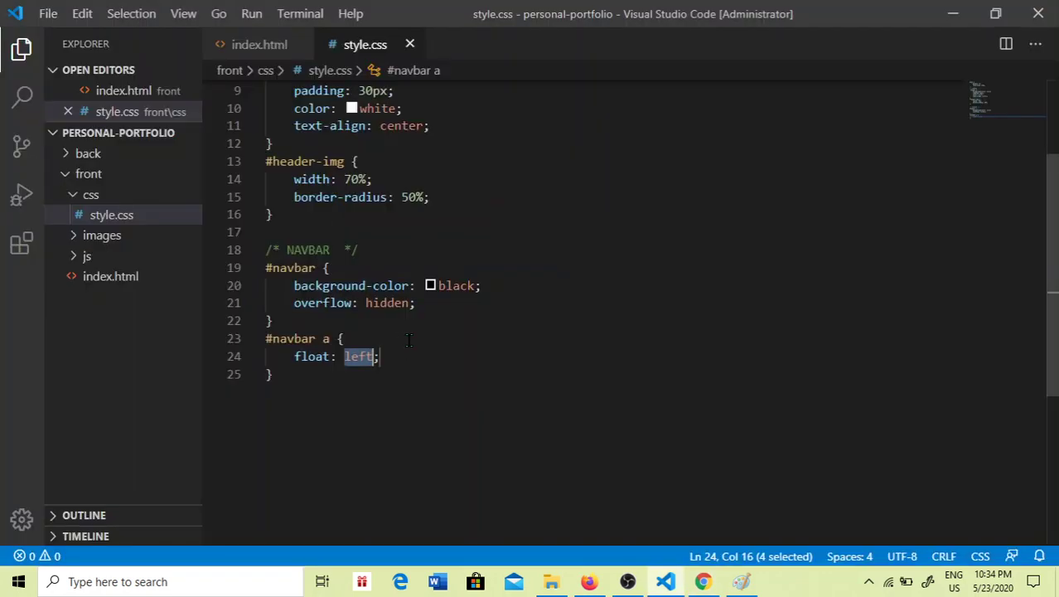
{"action": "left_click", "coordinate": [416, 360]}
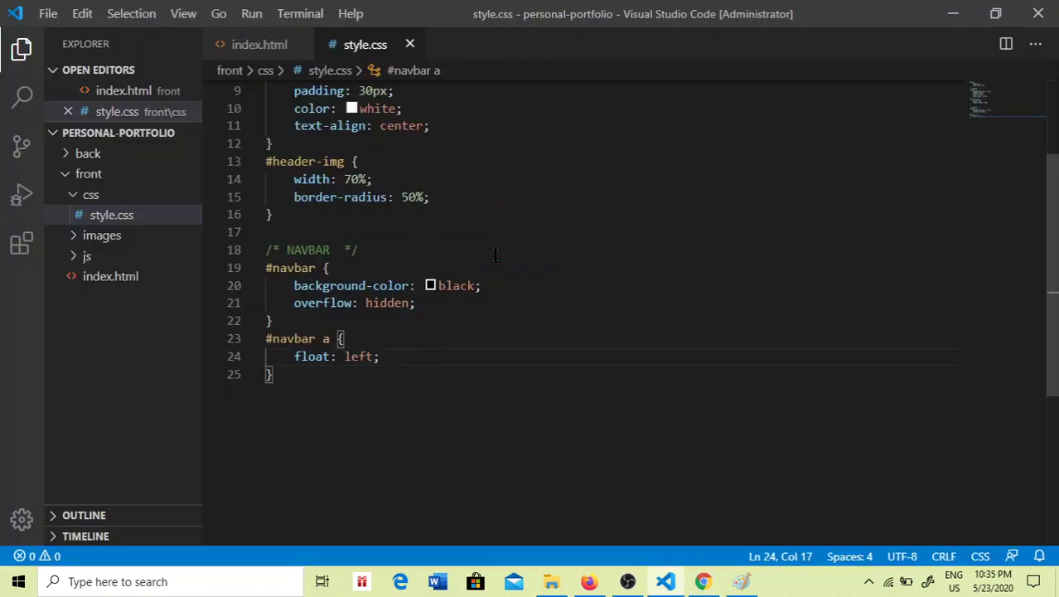
{"action": "key", "text": "Return"}
{"action": "type", "text": "display: inline;"}
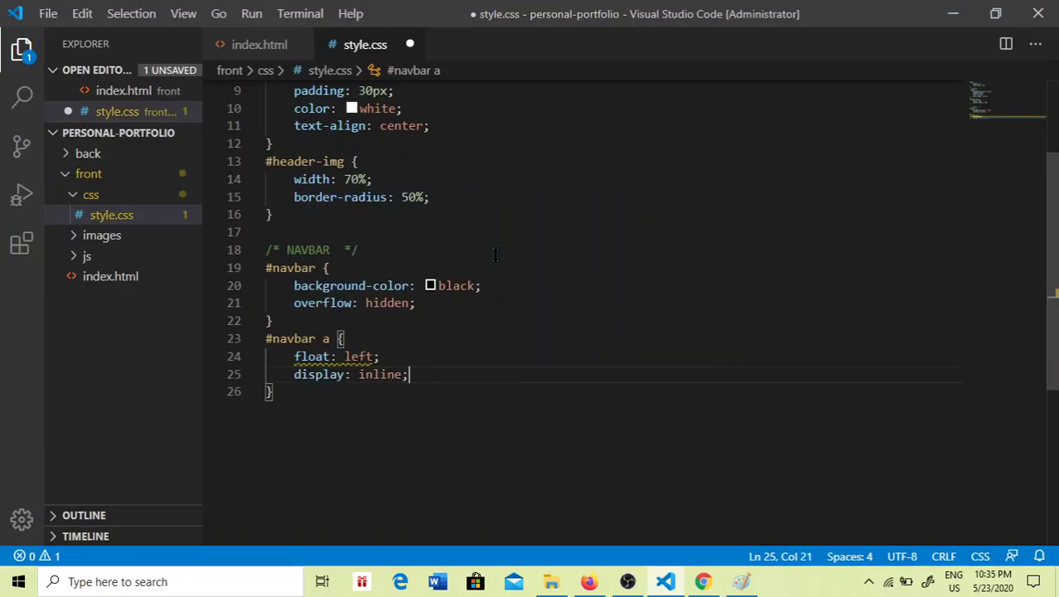
{"action": "double_click", "coordinate": [379, 374]}
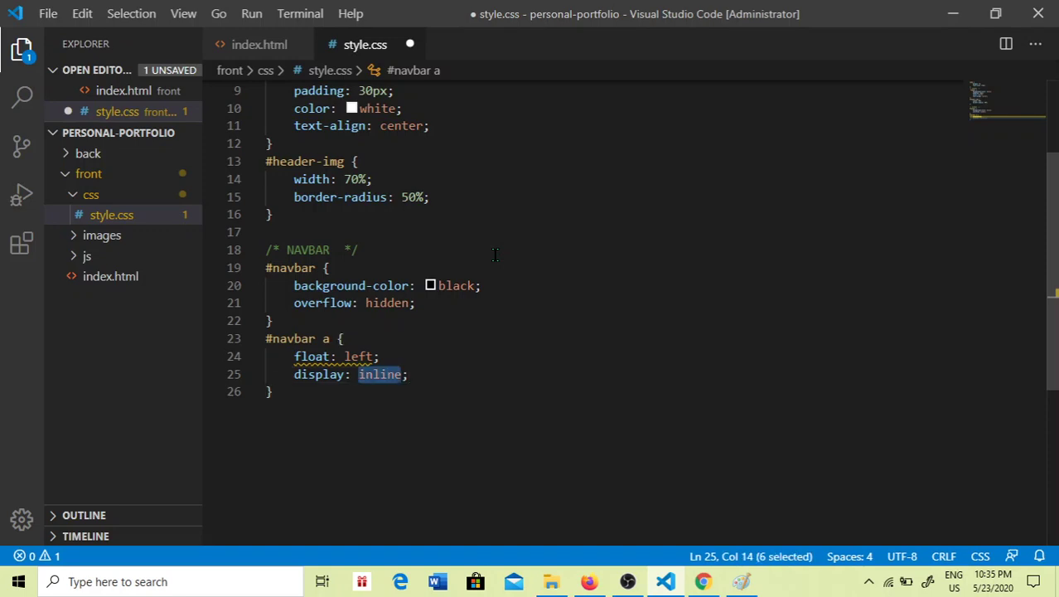
{"action": "type", "text": "block"}
{"action": "key", "text": "ctrl+s"}
{"action": "key", "text": "alt+Tab"}
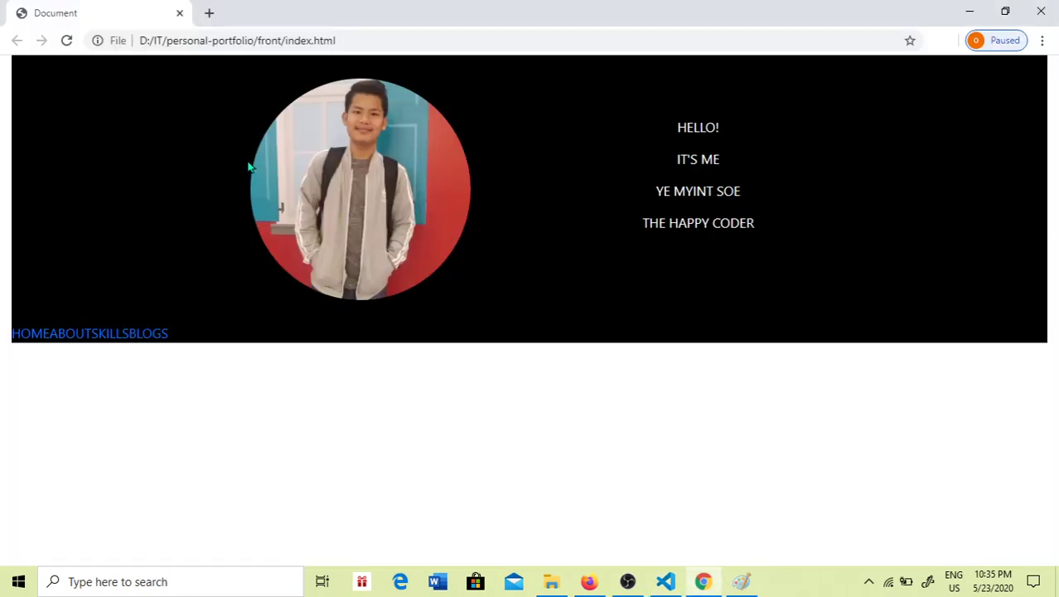
{"action": "key", "text": "F5"}
{"action": "key", "text": "alt+Tab"}
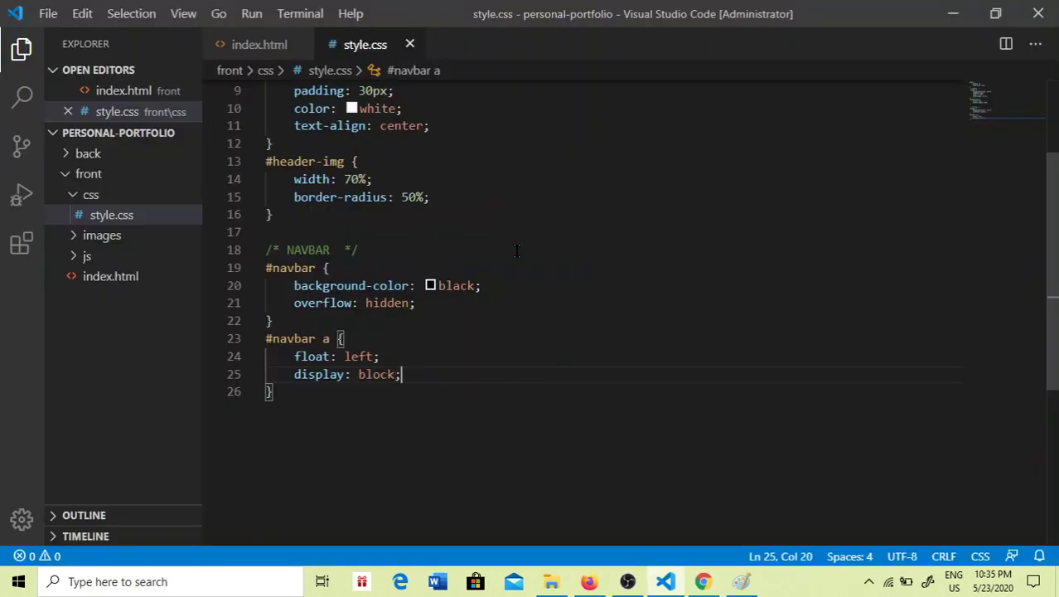
Step: Add color: white to #navbar a, save, and reload to see white links
{"action": "key", "text": "Return"}
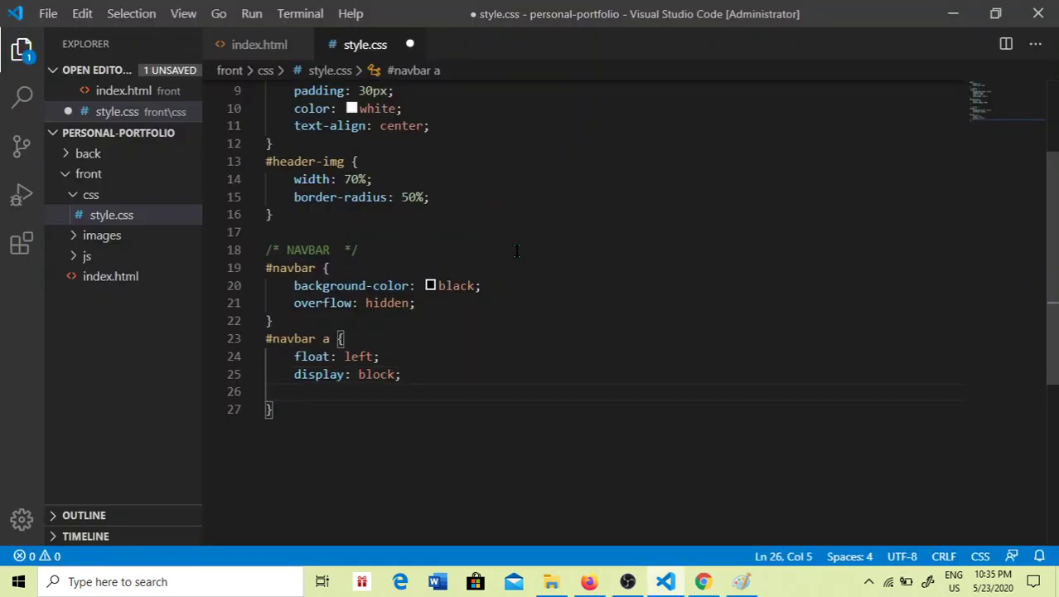
{"action": "type", "text": "color: w"}
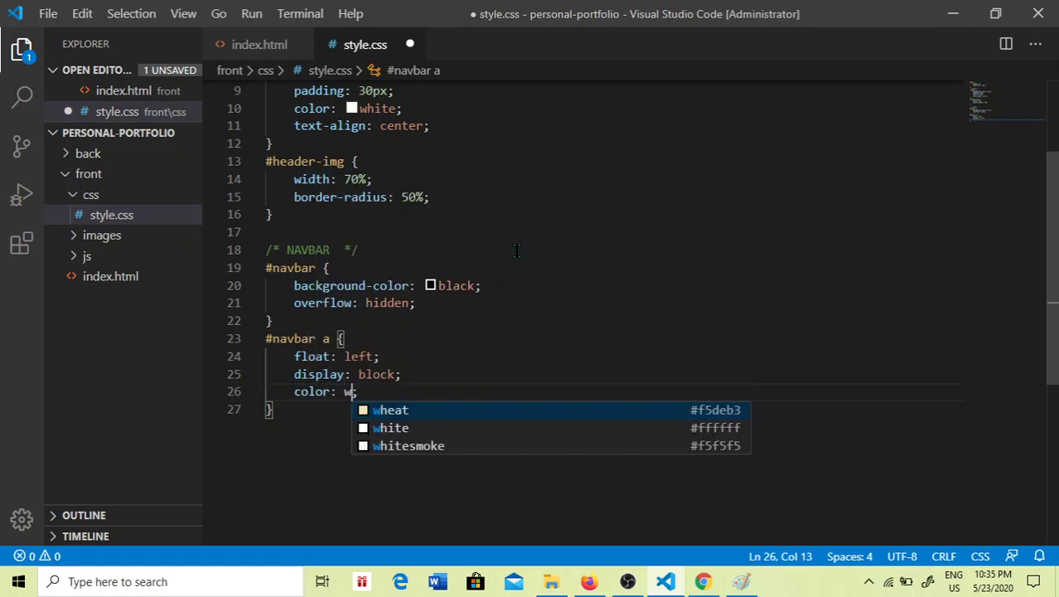
{"action": "type", "text": "hite"}
{"action": "key", "text": "ctrl+s"}
{"action": "key", "text": "alt+Tab"}
{"action": "left_click", "coordinate": [66, 40]}
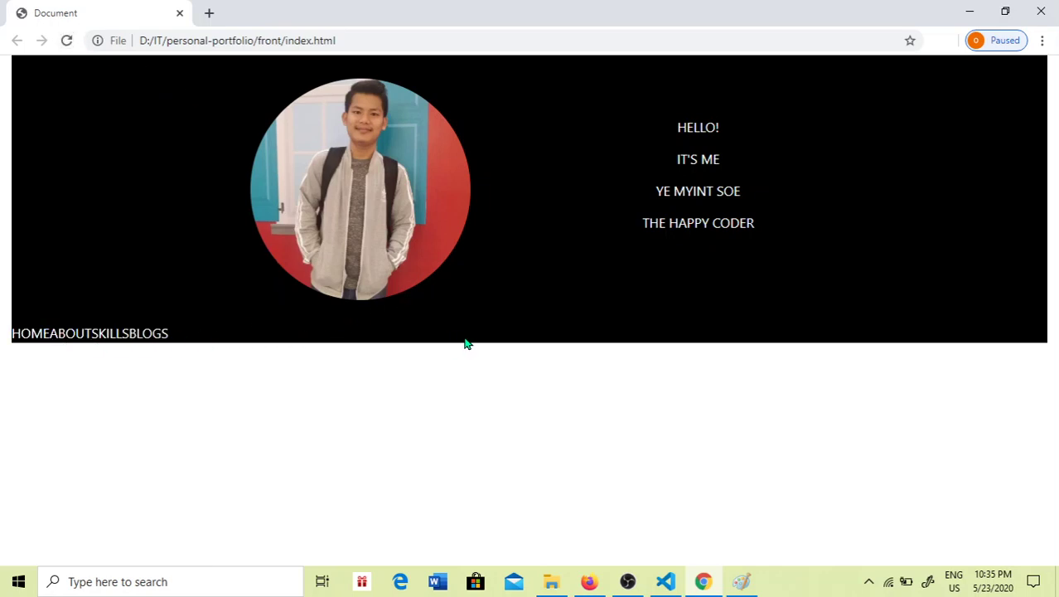
Step: Add font-weight: bold to #navbar a, save, and reload to see bold links
{"action": "key", "text": "alt+Tab"}
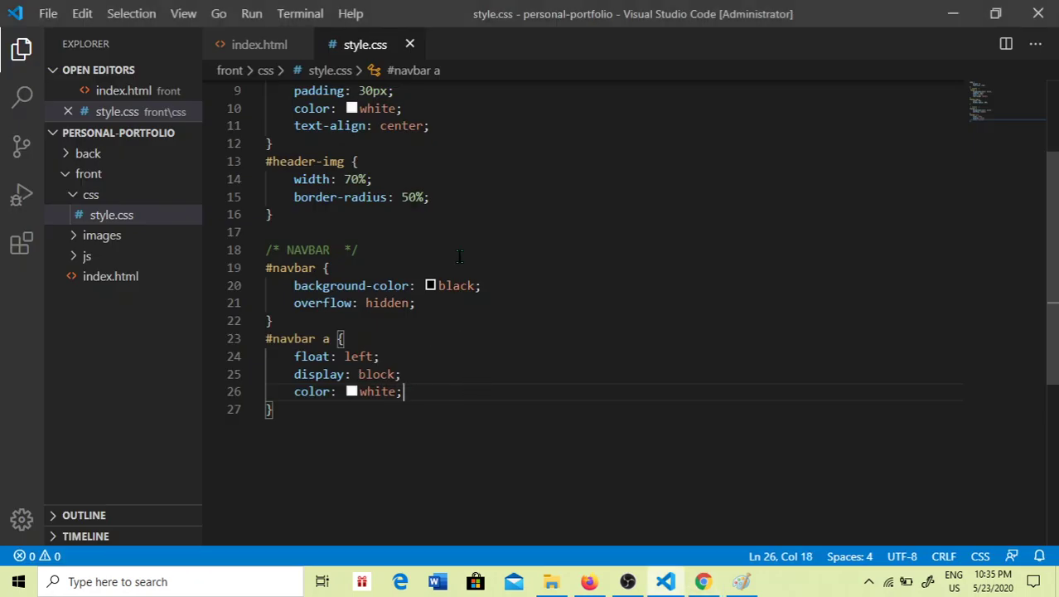
{"action": "key", "text": "Return"}
{"action": "type", "text": "font-weight: "}
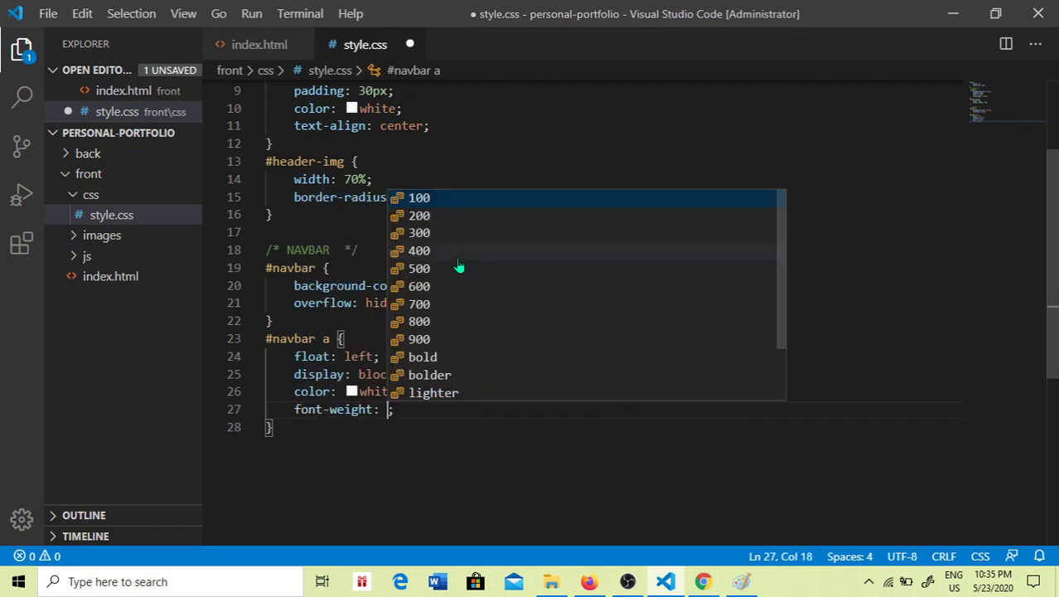
{"action": "type", "text": "bol"}
{"action": "type", "text": "d"}
{"action": "key", "text": "ctrl+s"}
{"action": "key", "text": "alt+Tab"}
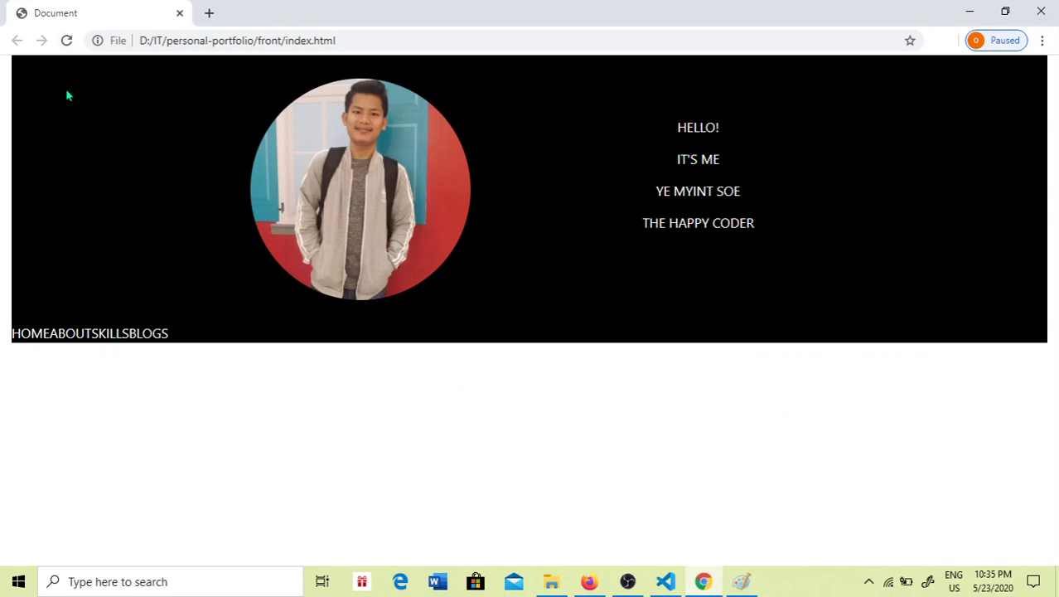
{"action": "left_click", "coordinate": [69, 40]}
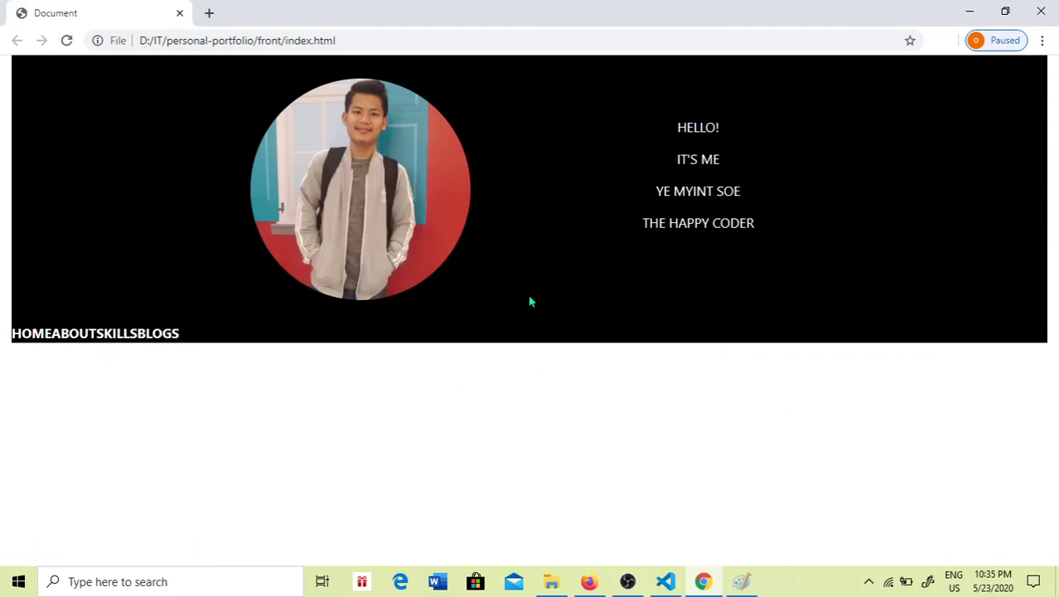
{"action": "key", "text": "alt+Tab"}
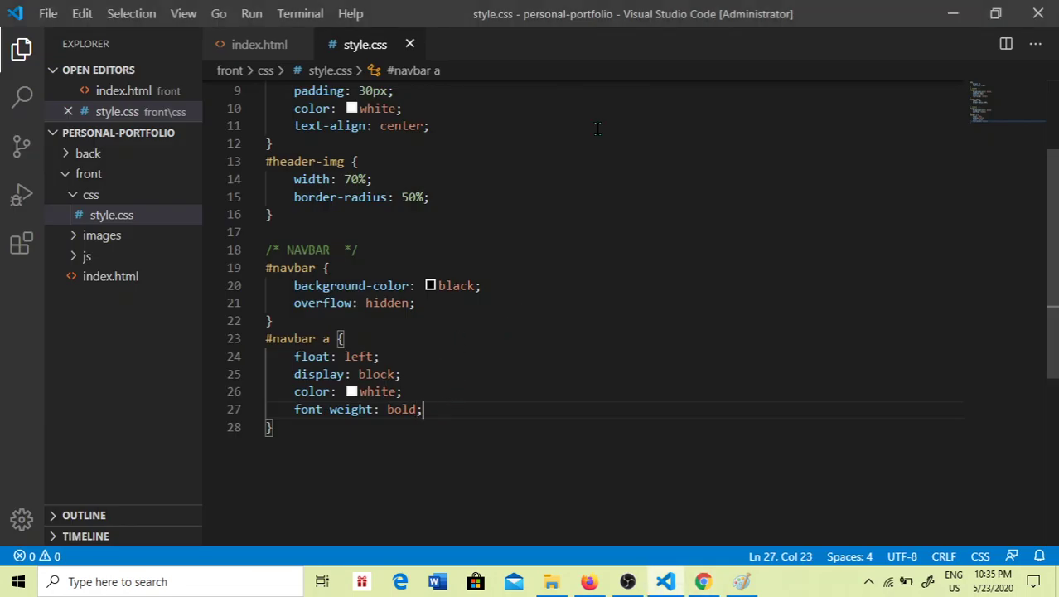
Step: Add text-align: center to #navbar a, save, and preview the centred links
{"action": "key", "text": "Return"}
{"action": "type", "text": "text-a;"}
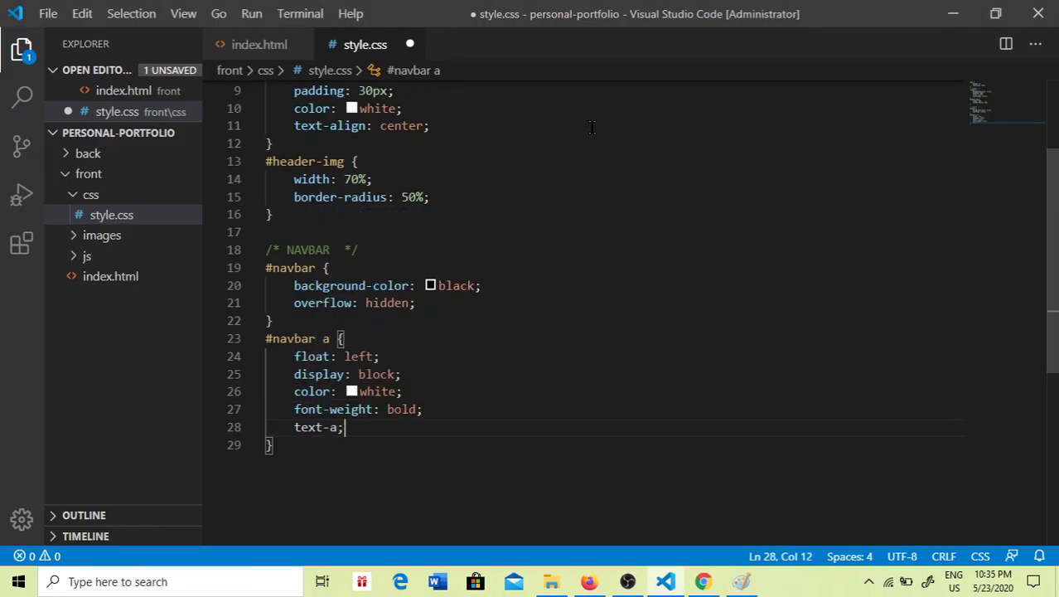
{"action": "key", "text": "Left"}
{"action": "type", "text": "lign: ce"}
{"action": "key", "text": "Tab"}
{"action": "key", "text": "ctrl+s"}
{"action": "key", "text": "alt+Tab"}
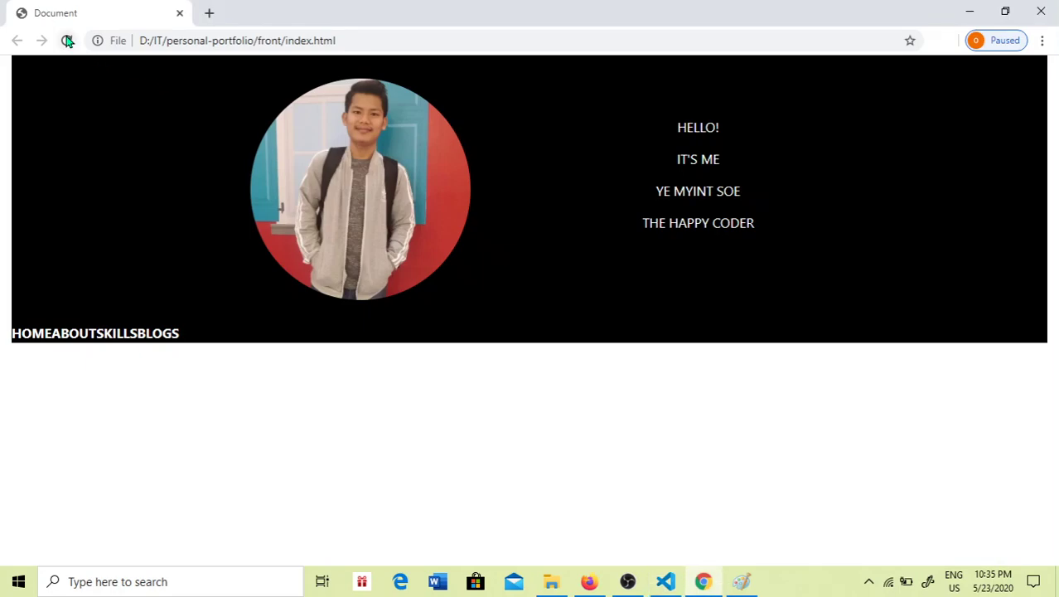
{"action": "left_click", "coordinate": [67, 40]}
{"action": "key", "text": "alt+Tab"}
Step: Add padding: 20px to #navbar a, save, and preview the spaced-out links
{"action": "left_click", "coordinate": [461, 427]}
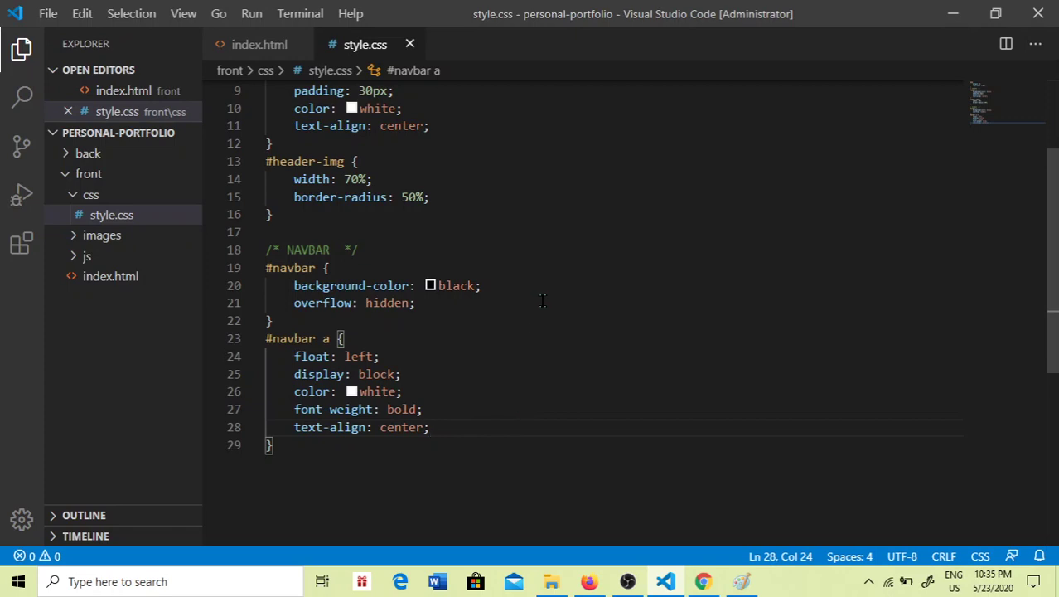
{"action": "key", "text": "Return"}
{"action": "type", "text": "pad"}
{"action": "key", "text": "Return"}
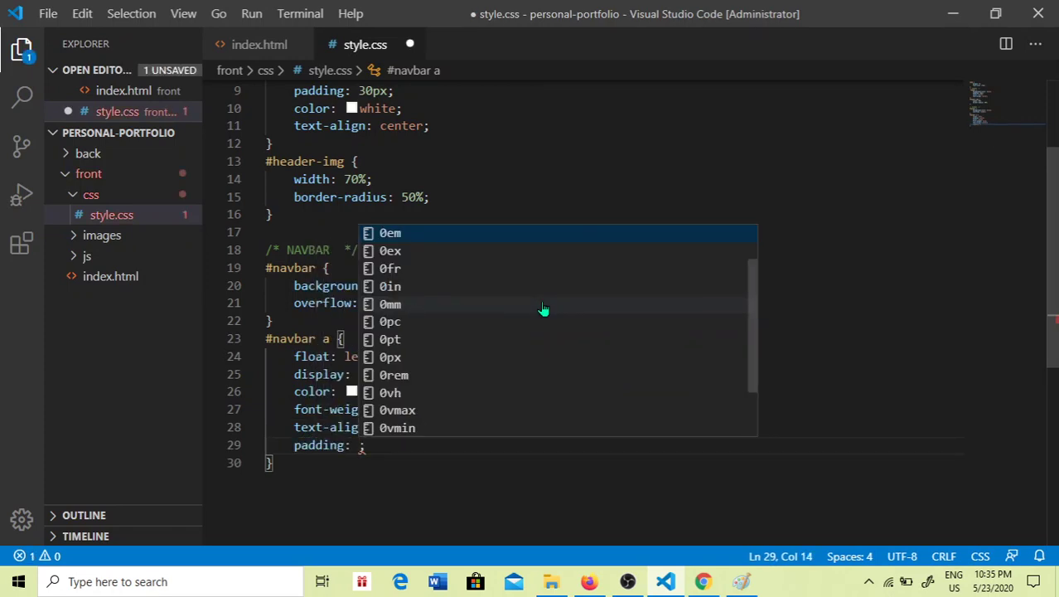
{"action": "type", "text": "20"}
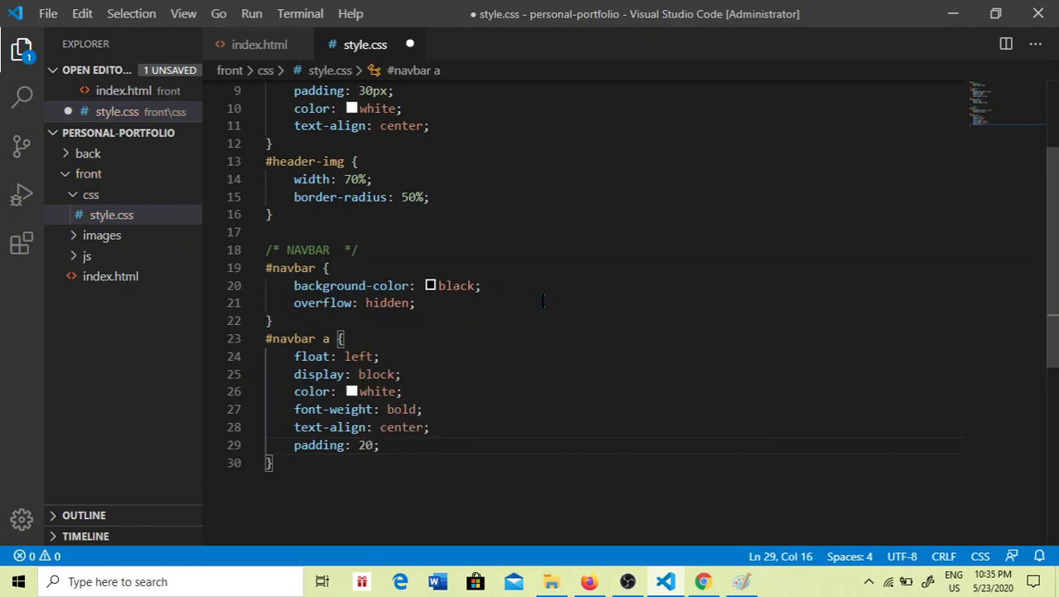
{"action": "type", "text": "px"}
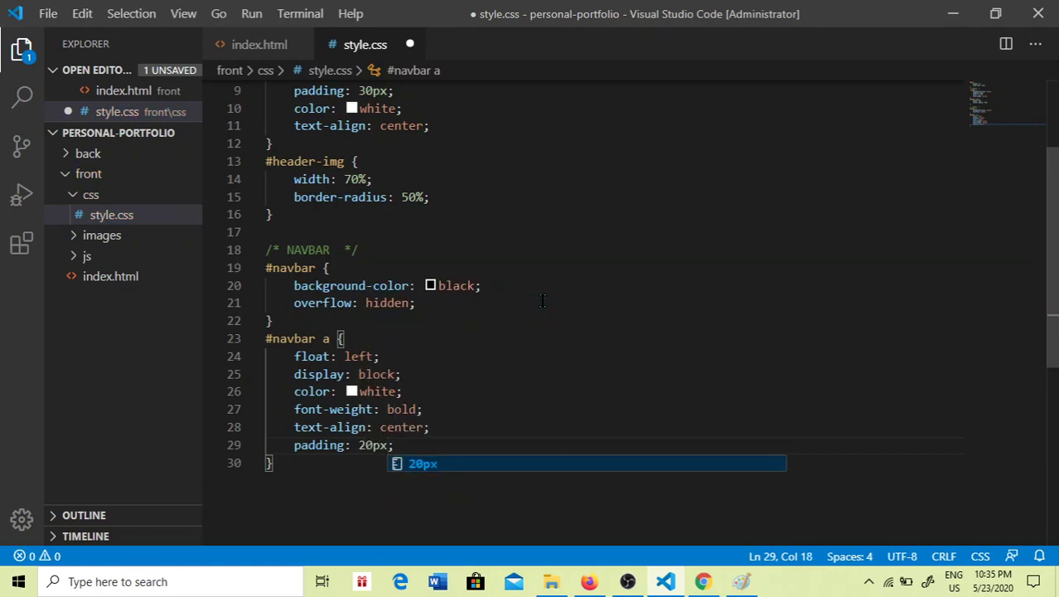
{"action": "key", "text": "ctrl+s"}
{"action": "key", "text": "alt+Tab"}
{"action": "left_click", "coordinate": [67, 40]}
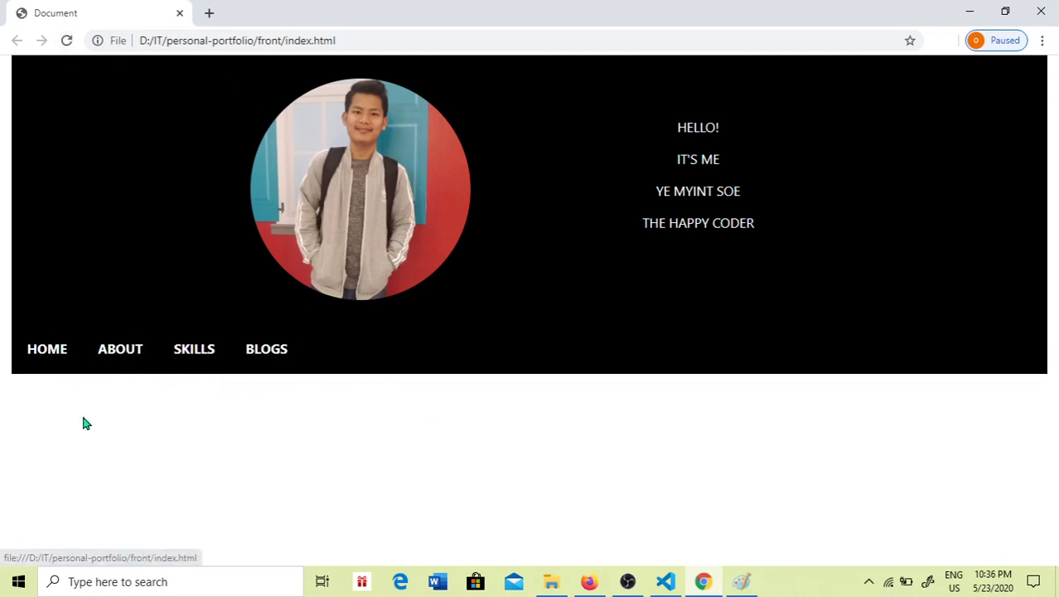
{"action": "key", "text": "alt+Tab"}
{"action": "key", "text": "alt+Tab"}
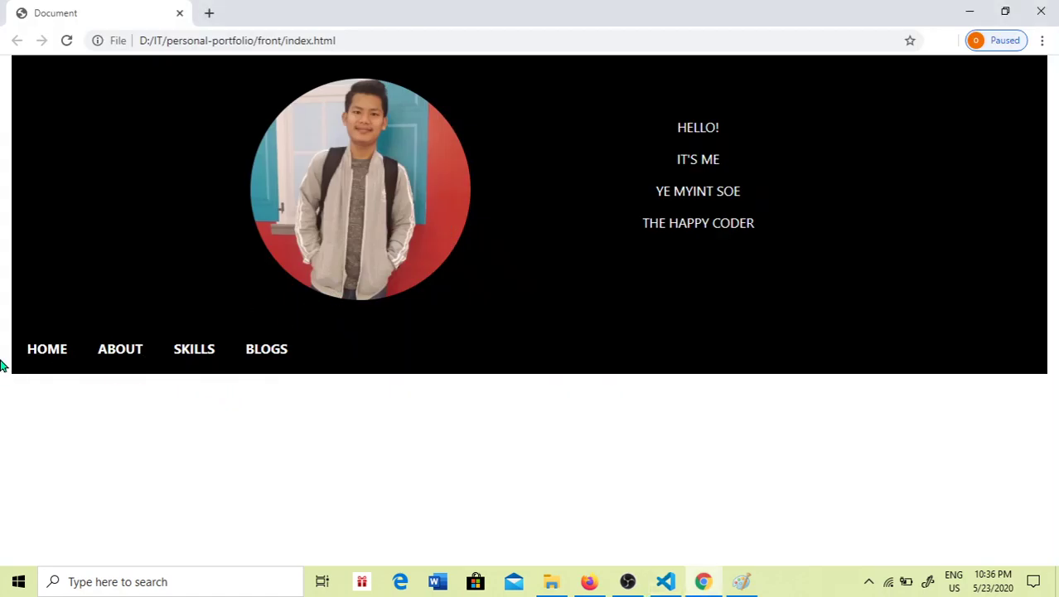
Step: Save the 20px 16px #navbar a padding and check the spaced nav links in Chrome
{"action": "key", "text": "alt+Tab"}
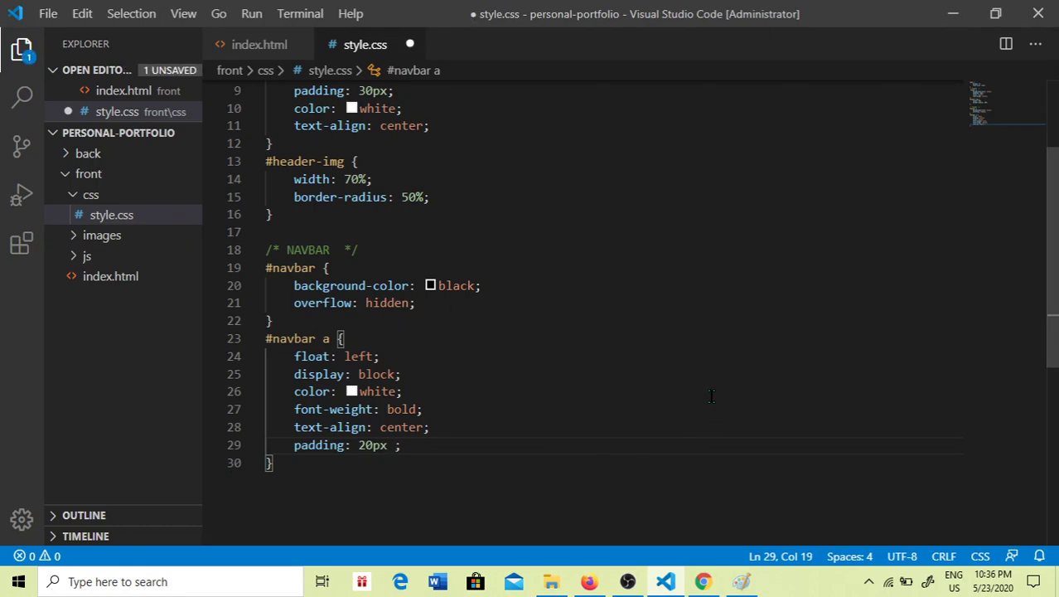
{"action": "type", "text": "16px"}
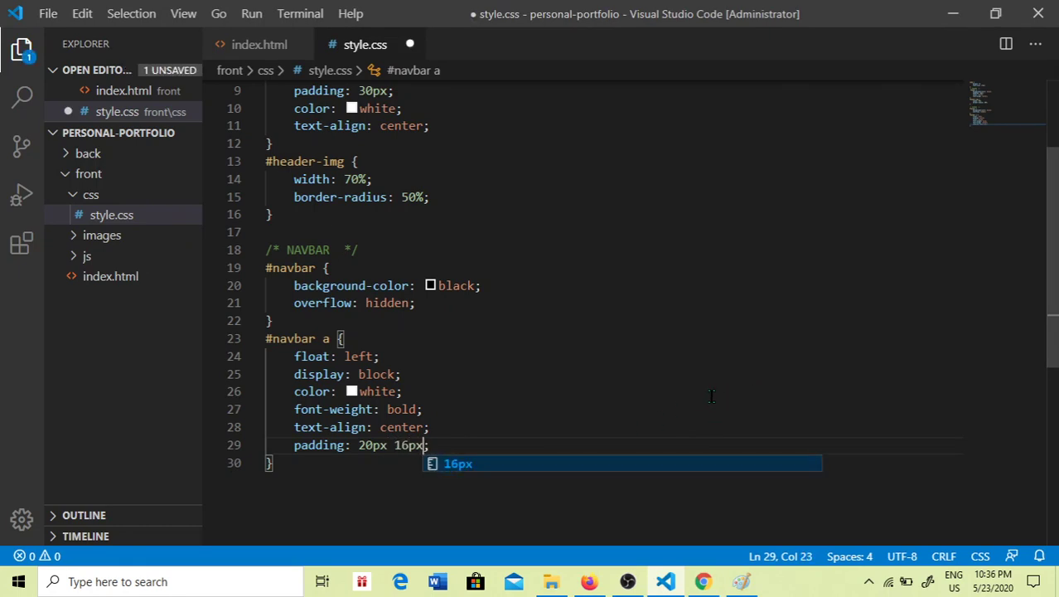
{"action": "key", "text": "ctrl+s"}
{"action": "key", "text": "alt+Tab"}
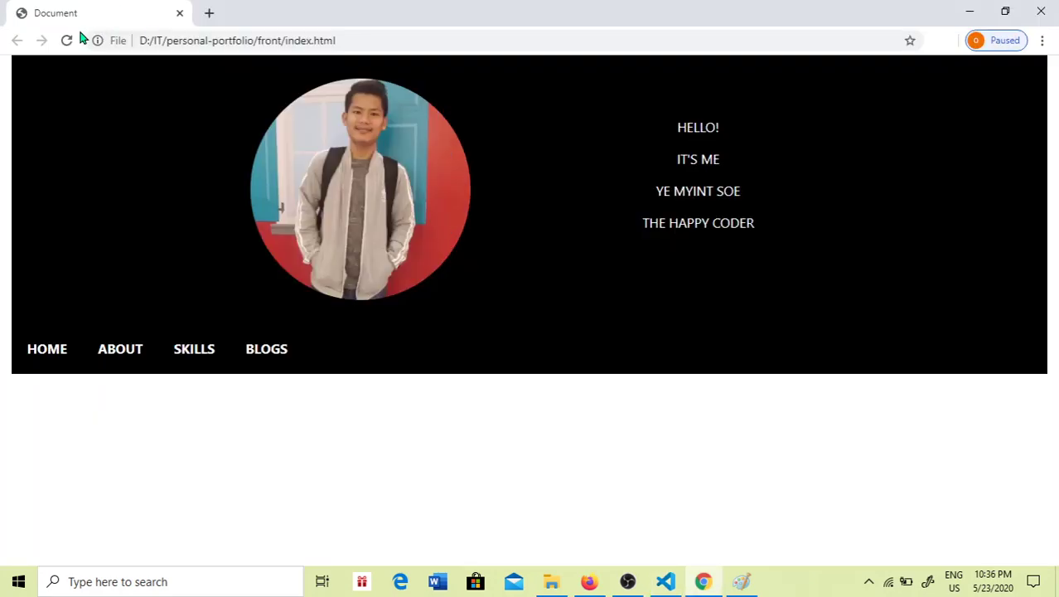
{"action": "left_click", "coordinate": [67, 40]}
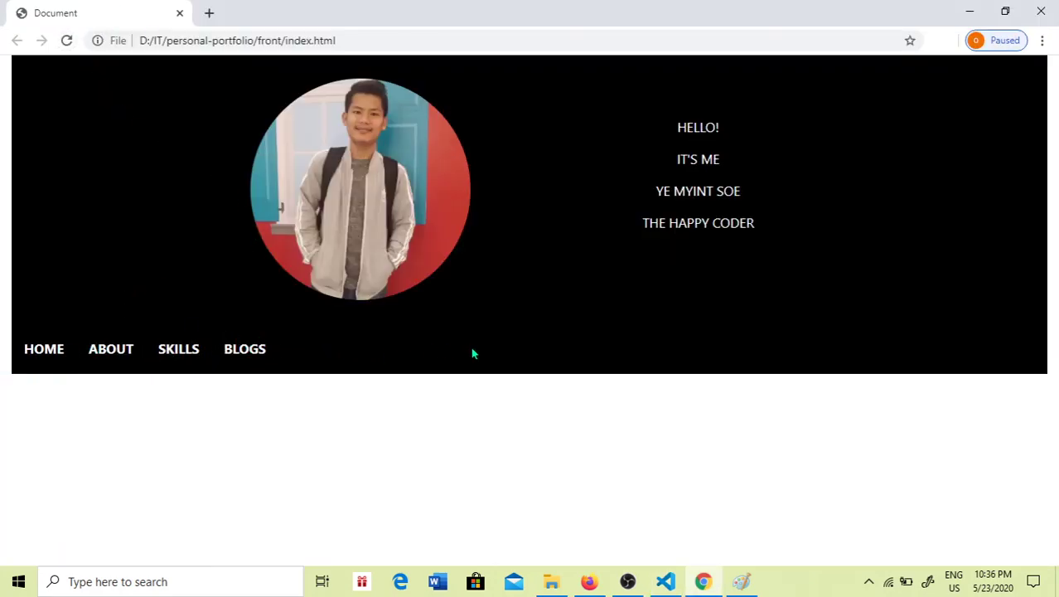
{"action": "key", "text": "alt+Tab"}
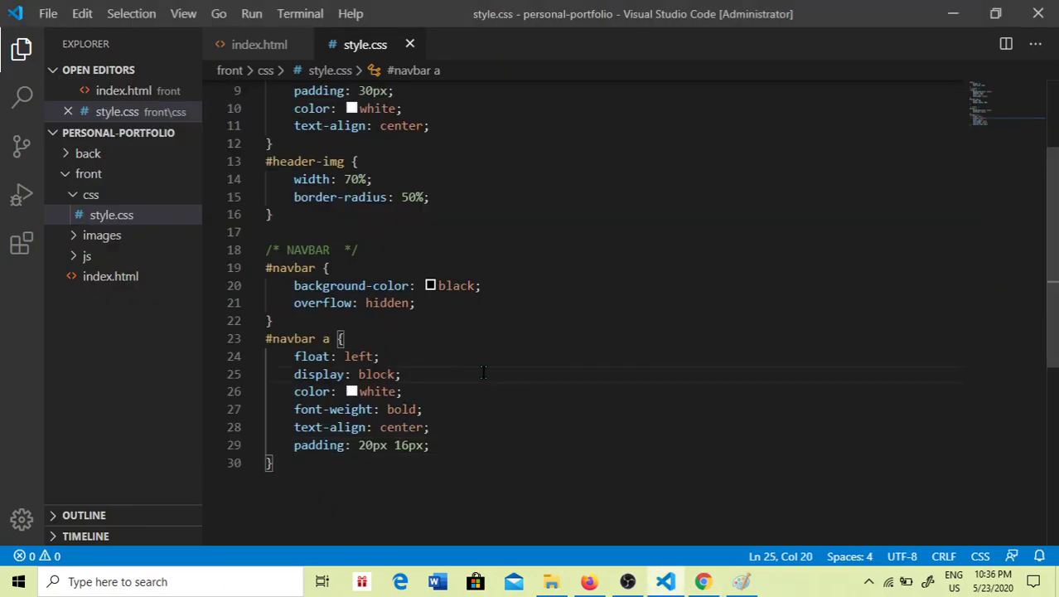
{"action": "scroll", "coordinate": [470, 380], "scroll_direction": "down", "scroll_amount": 3}
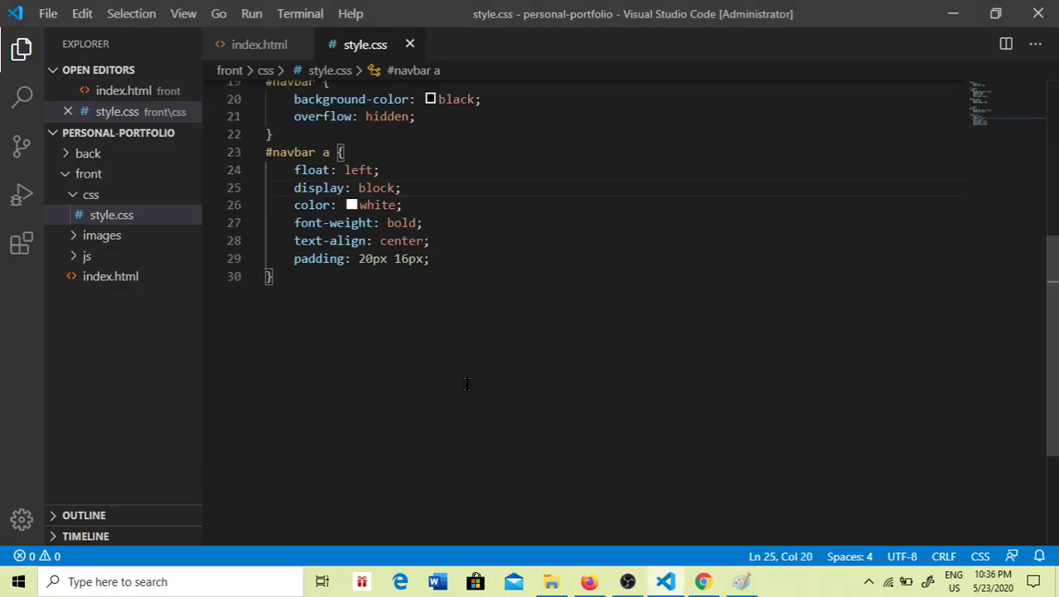
{"action": "left_click", "coordinate": [477, 364]}
{"action": "scroll", "coordinate": [476, 365], "scroll_direction": "up", "scroll_amount": 3}
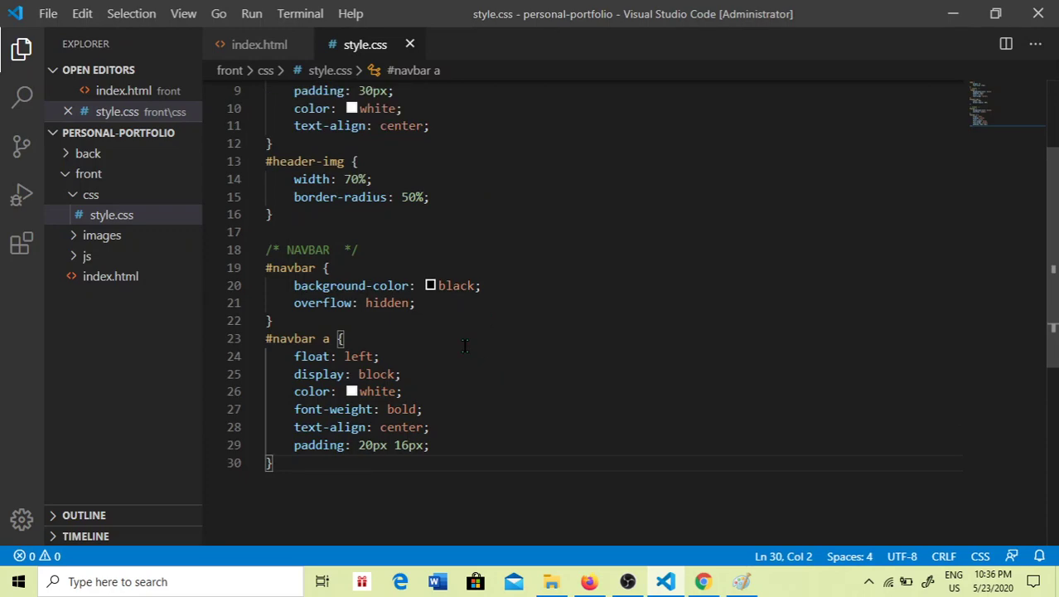
{"action": "key", "text": "alt+Tab"}
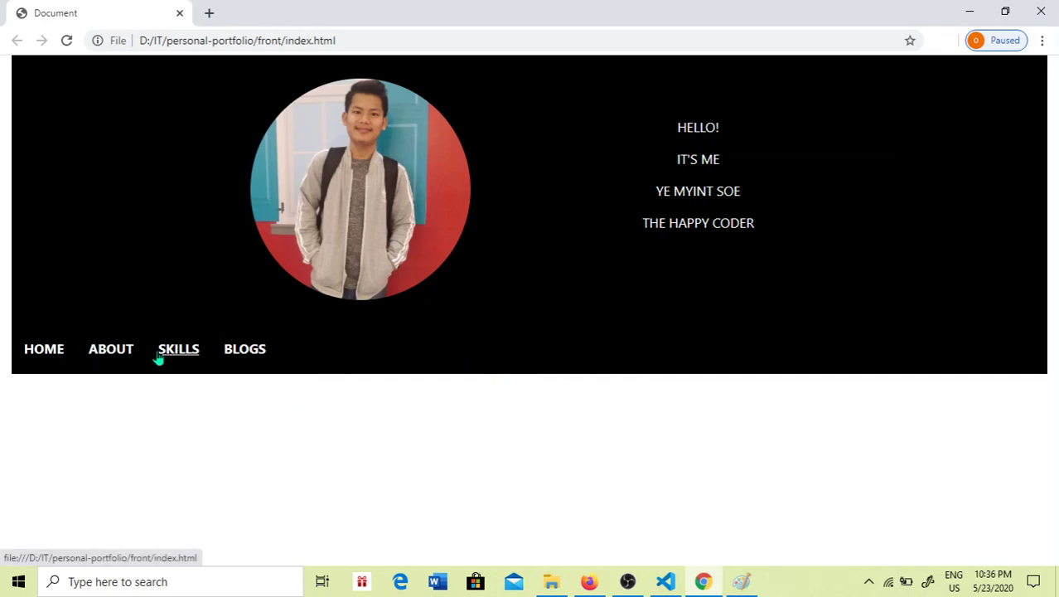
{"action": "key", "text": "alt+Tab"}
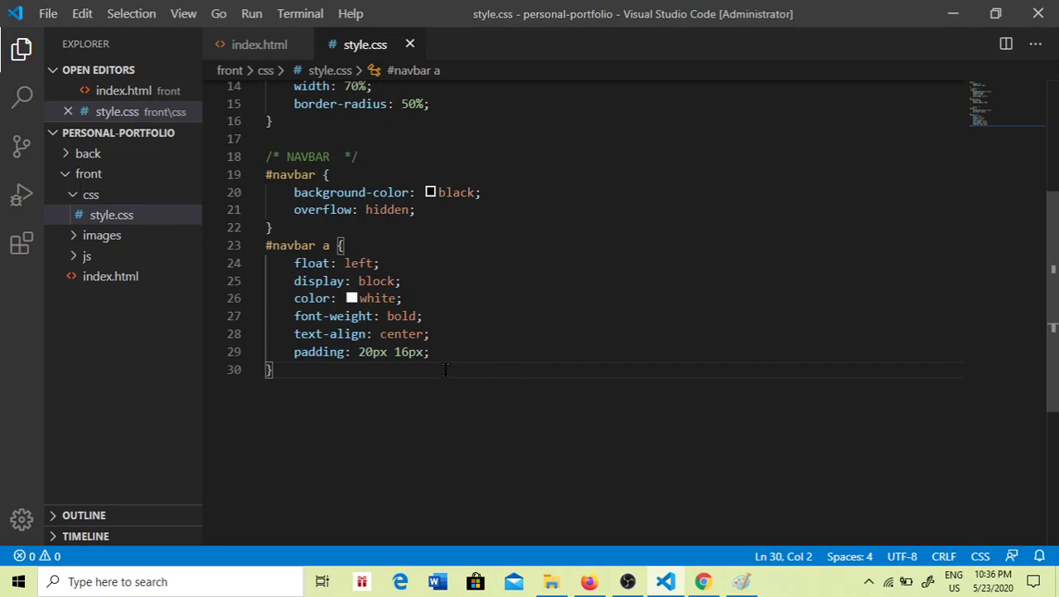
Step: Add text-decoration: none to the #navbar a rule and preview the un-underlined links
{"action": "left_click", "coordinate": [469, 352]}
{"action": "key", "text": "Return"}
{"action": "type", "text": "text"}
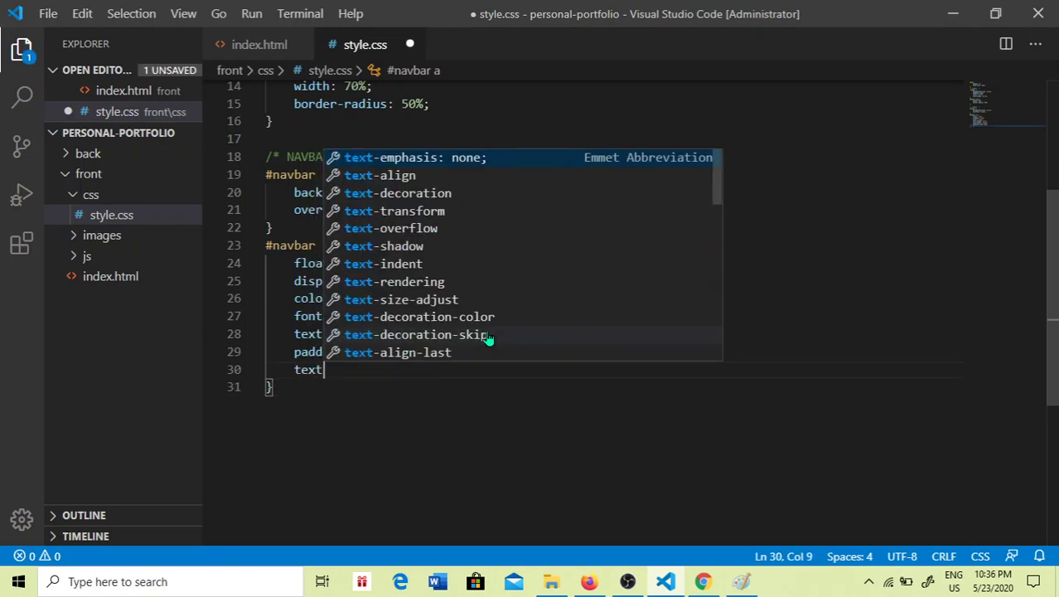
{"action": "type", "text": "-decoration: "}
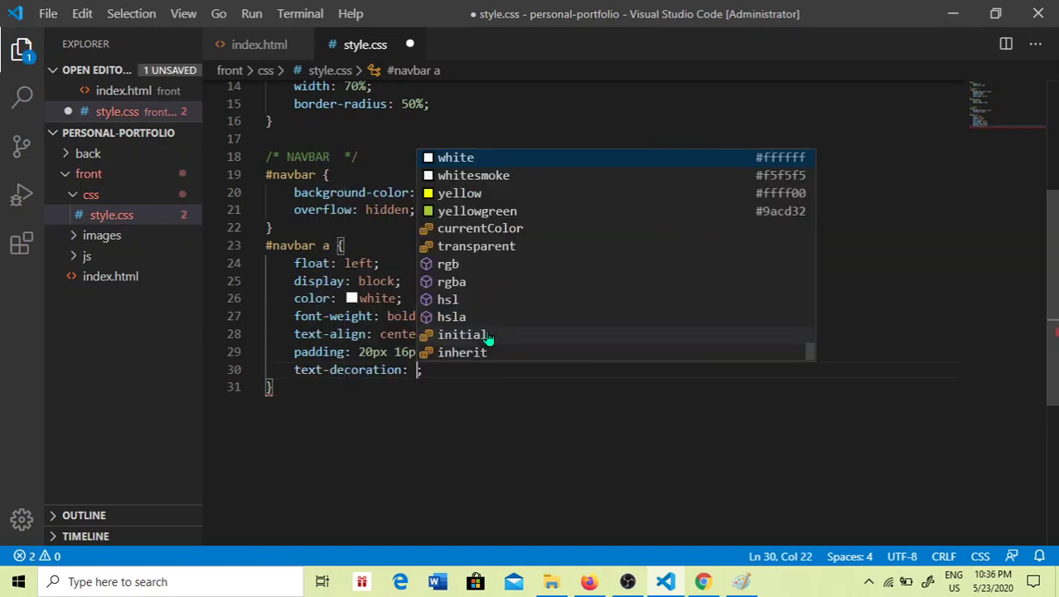
{"action": "type", "text": "no"}
{"action": "key", "text": "Return"}
{"action": "key", "text": "ctrl+s"}
{"action": "key", "text": "alt+Tab"}
{"action": "left_click", "coordinate": [66, 39]}
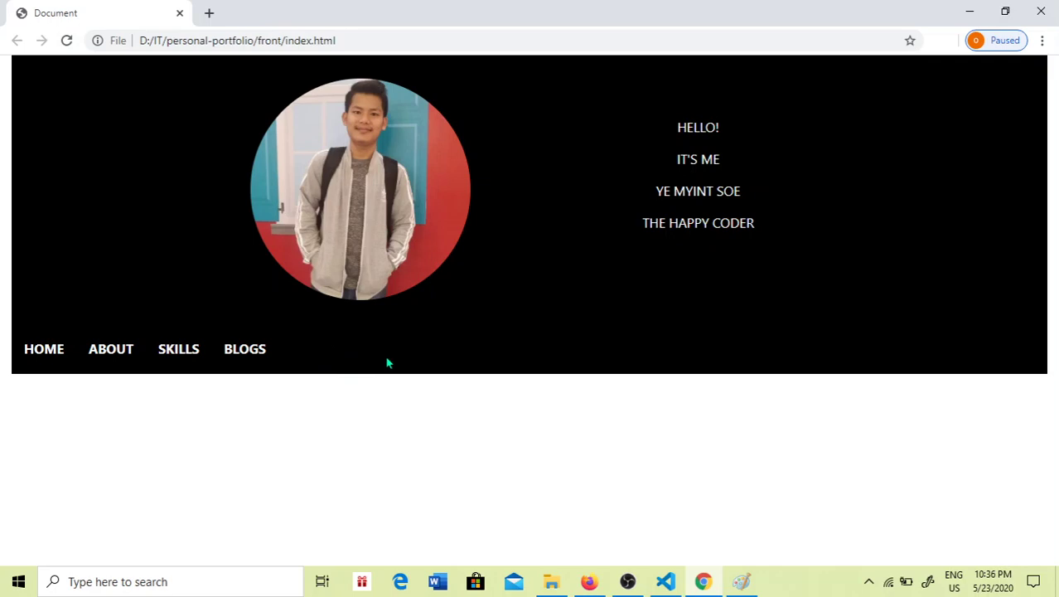
{"action": "key", "text": "alt+Tab"}
{"action": "key", "text": "alt+Tab"}
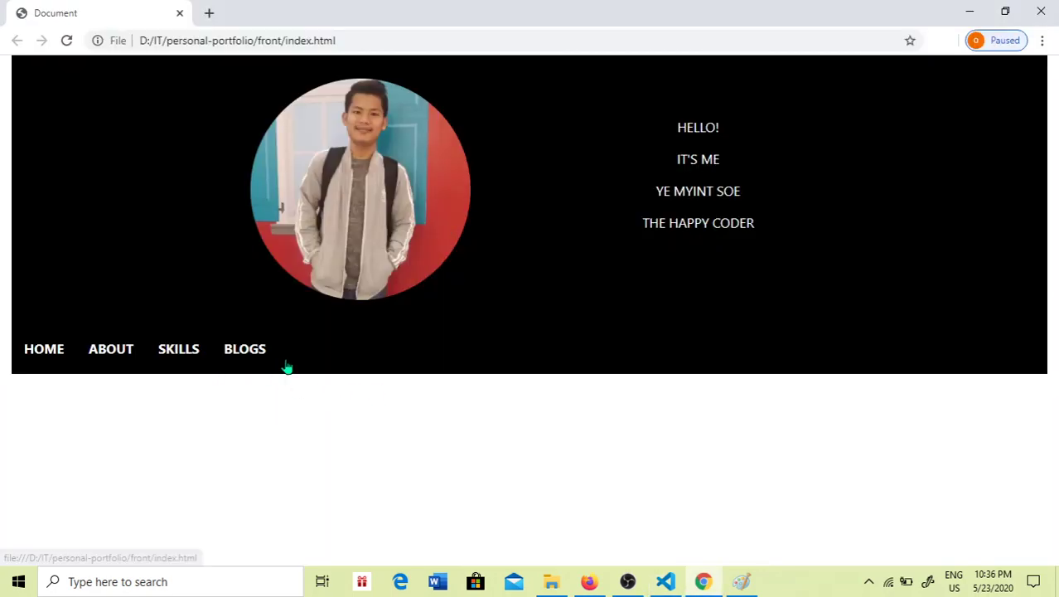
{"action": "key", "text": "alt+Tab"}
Step: Add a font-size to the nav links, then try a smaller value in Chrome
{"action": "key", "text": "Return"}
{"action": "type", "text": "fo"}
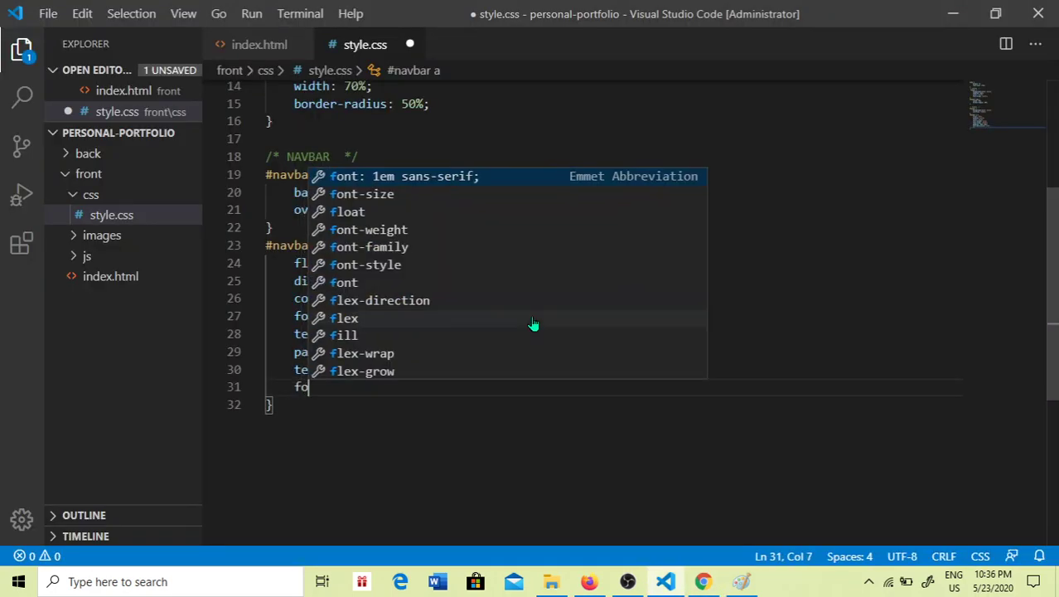
{"action": "type", "text": "nt-size: "}
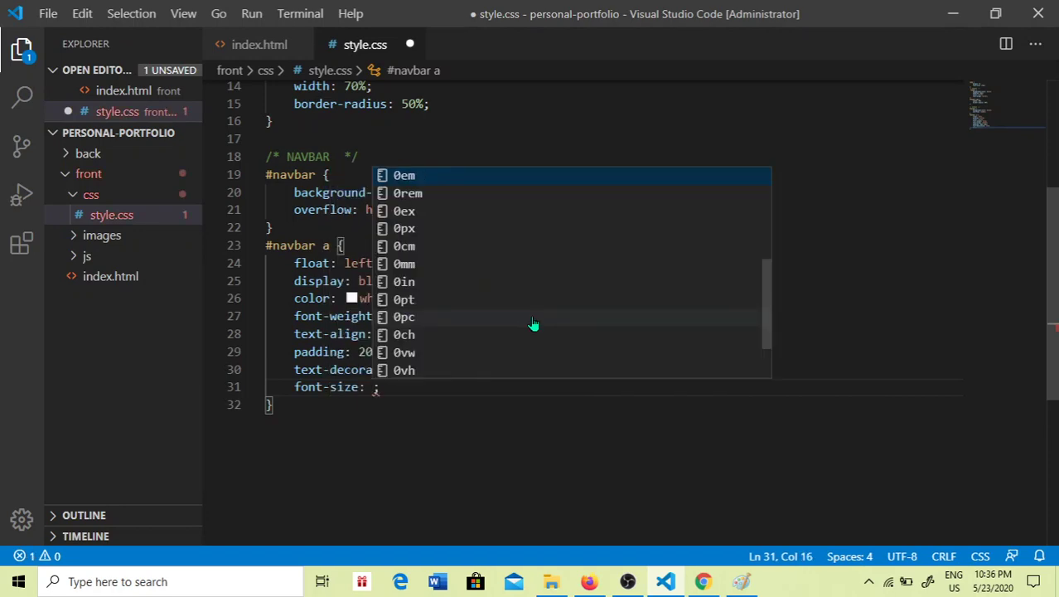
{"action": "type", "text": "15px"}
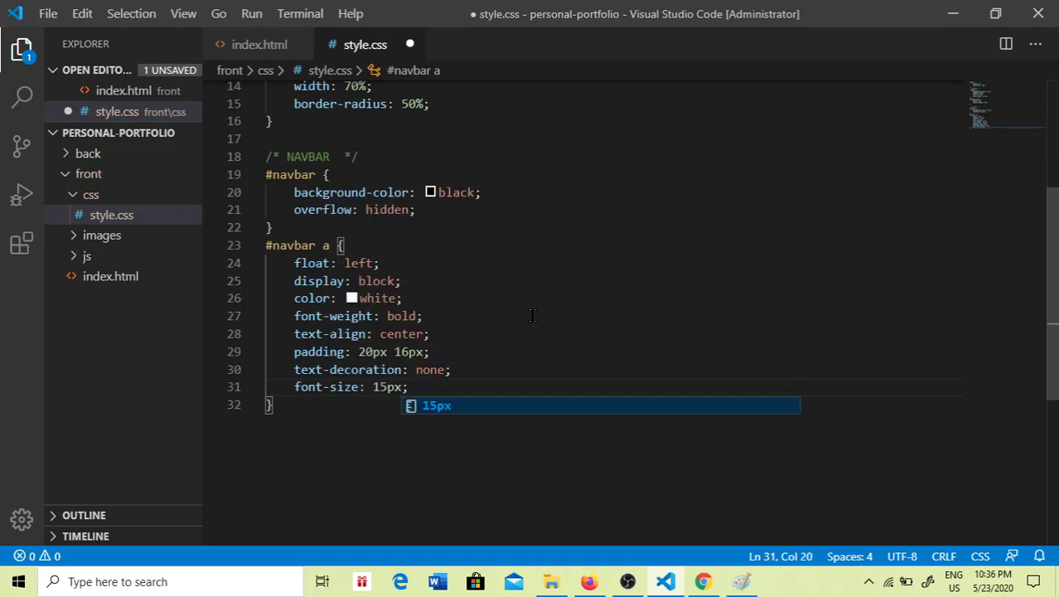
{"action": "key", "text": "ctrl+s"}
{"action": "key", "text": "alt+Tab"}
{"action": "left_click", "coordinate": [66, 40]}
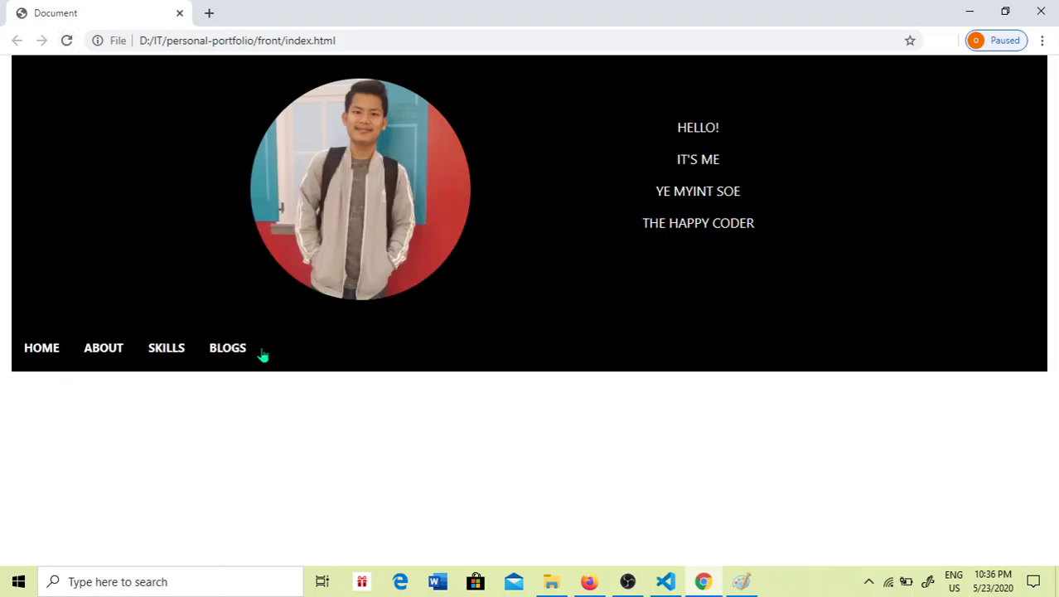
{"action": "key", "text": "alt+Tab"}
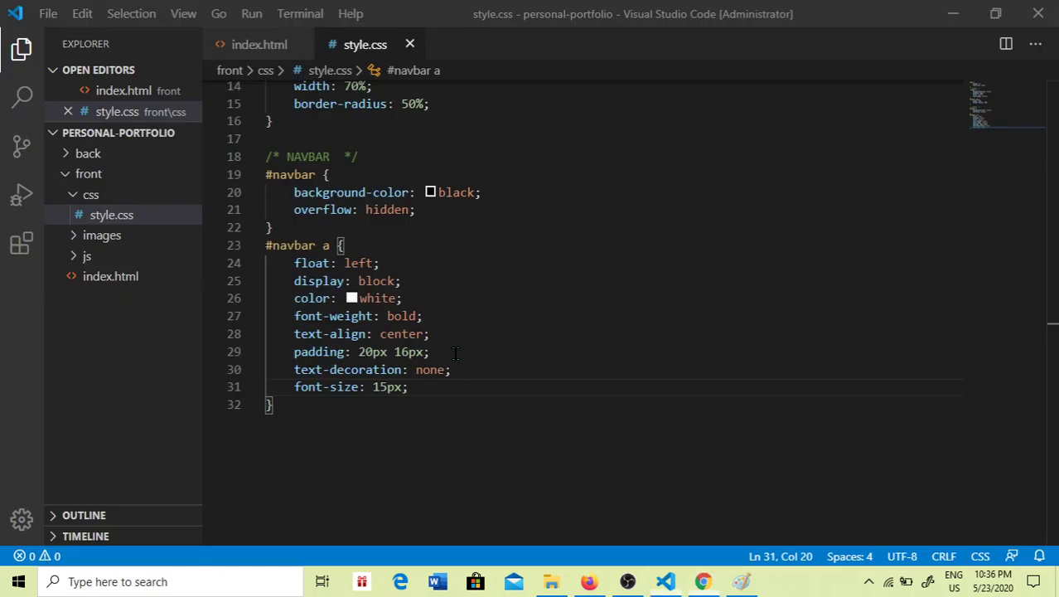
{"action": "left_click", "coordinate": [378, 386]}
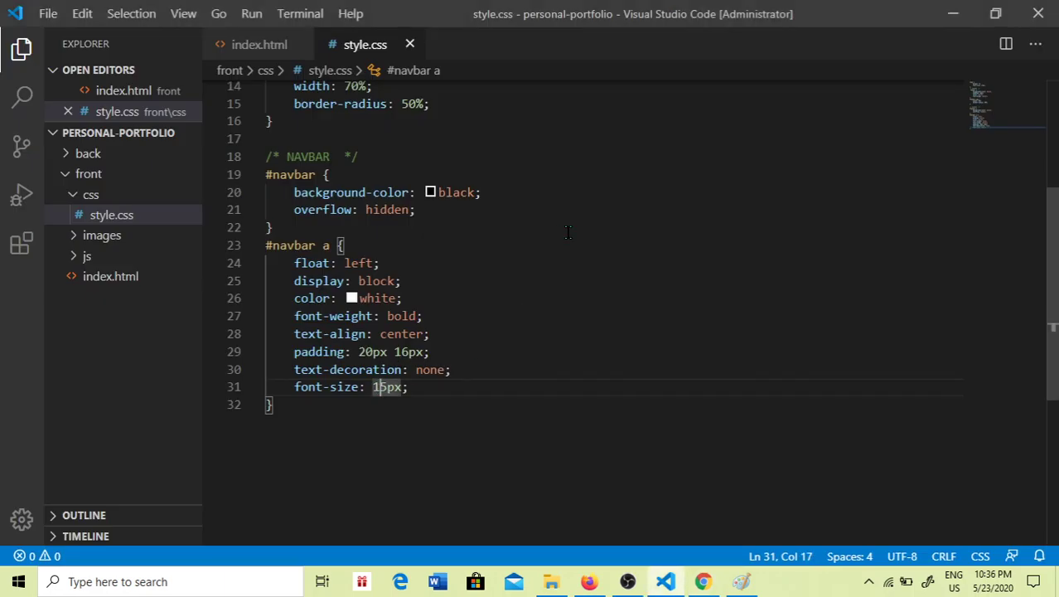
{"action": "key", "text": "Delete"}
{"action": "type", "text": "2"}
{"action": "key", "text": "ctrl+s"}
{"action": "key", "text": "alt+Tab"}
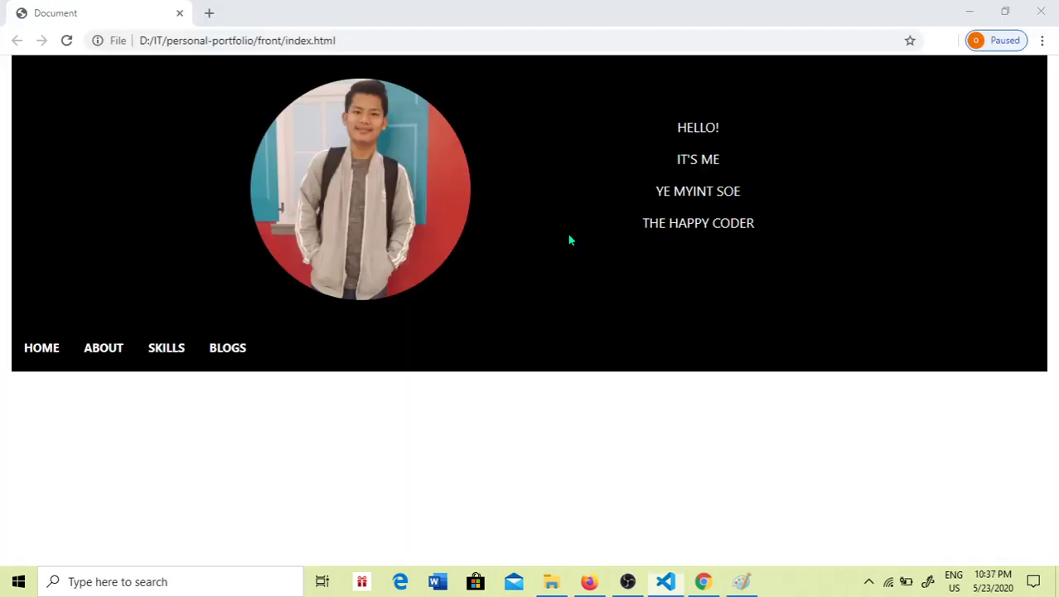
{"action": "key", "text": "F5"}
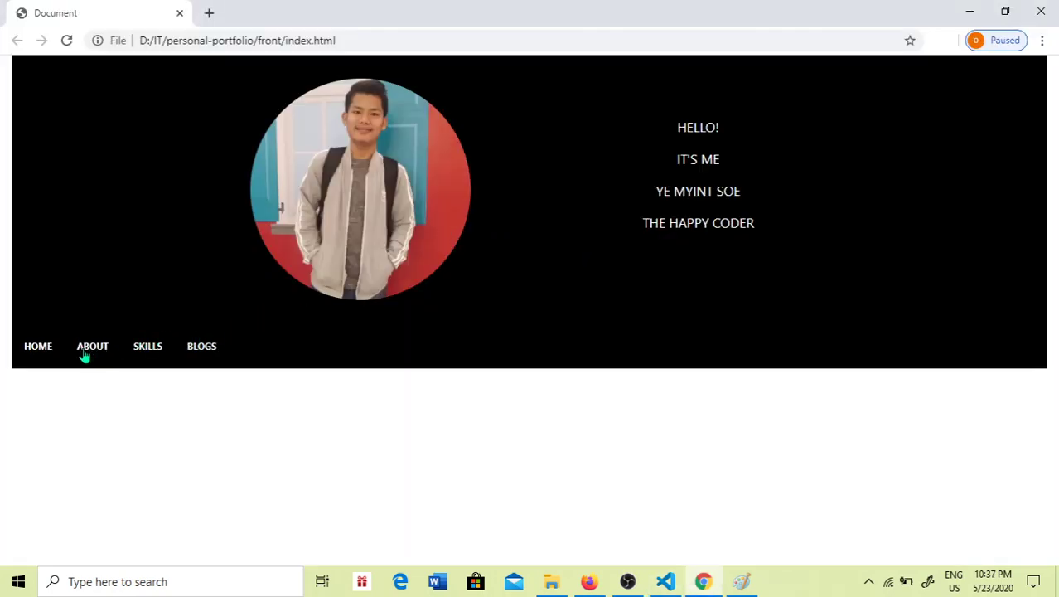
Step: Settle the nav link font size at 14px and save it
{"action": "key", "text": "alt+Tab"}
{"action": "key", "text": "BackSpace"}
{"action": "type", "text": "6"}
{"action": "key", "text": "ctrl+s"}
{"action": "key", "text": "alt+Tab"}
{"action": "key", "text": "F5"}
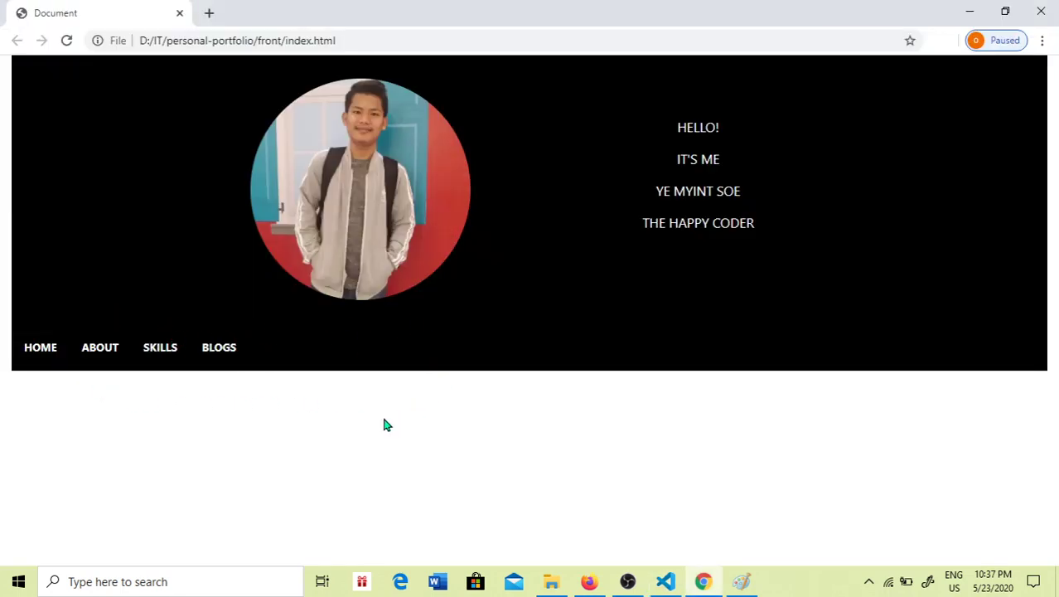
{"action": "key", "text": "alt+Tab"}
{"action": "key", "text": "BackSpace"}
{"action": "type", "text": "4px;"}
{"action": "scroll", "coordinate": [439, 309], "scroll_direction": "up", "scroll_amount": 2}
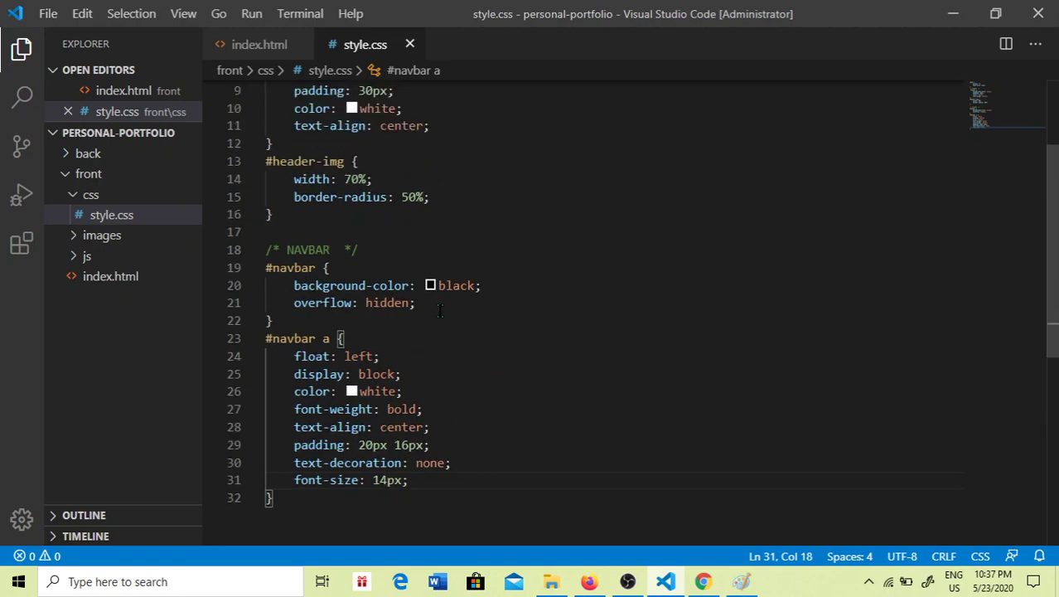
{"action": "left_click", "coordinate": [445, 306]}
Step: Add border: 1px solid green to the #navbar rule and preview it in Chrome
{"action": "key", "text": "Return"}
{"action": "type", "text": "border"}
{"action": "key", "text": "Tab"}
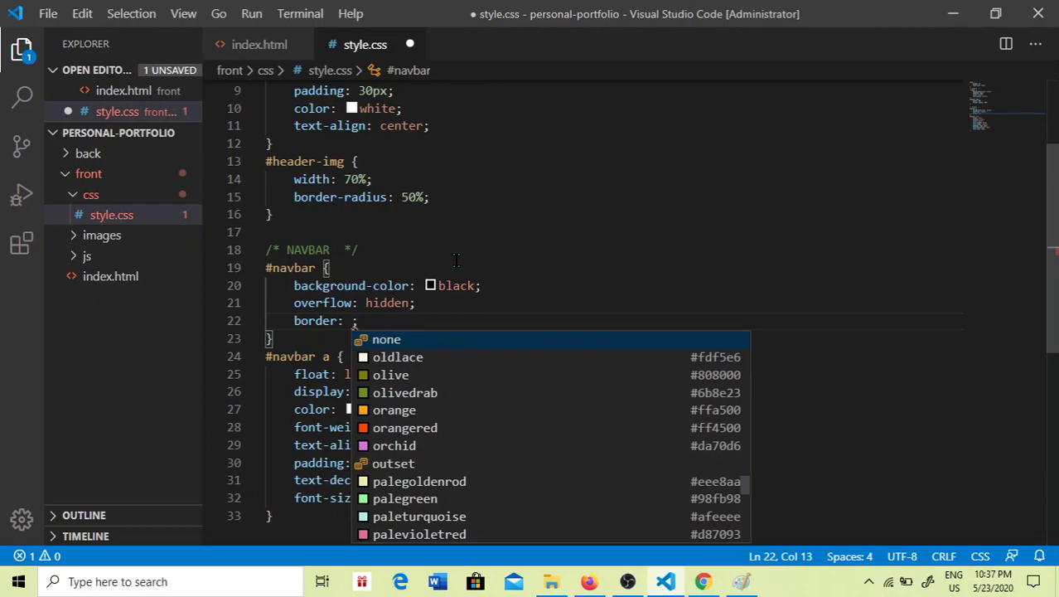
{"action": "type", "text": "1px "}
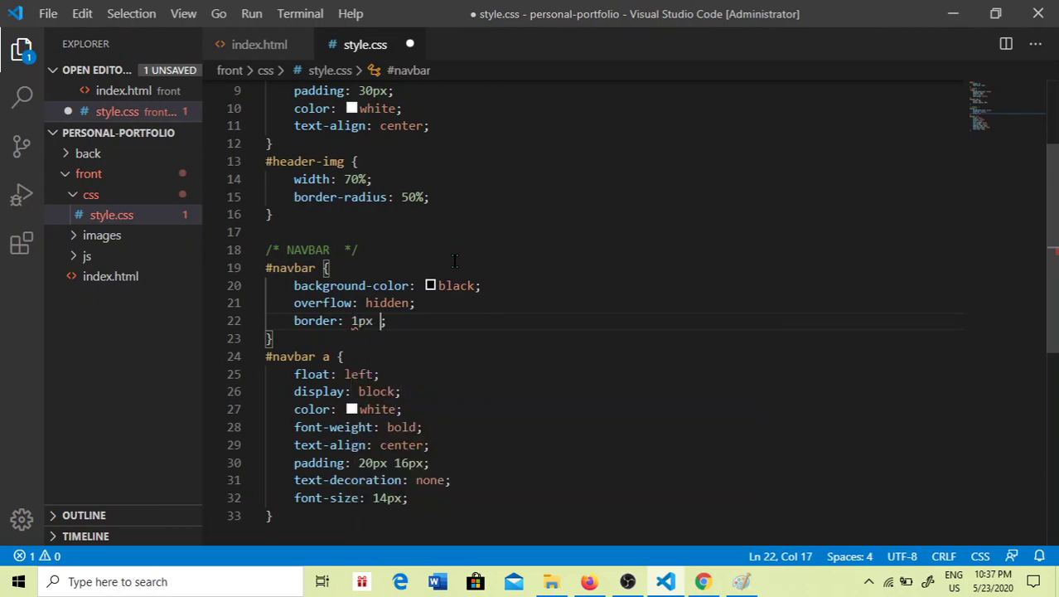
{"action": "type", "text": "solid "}
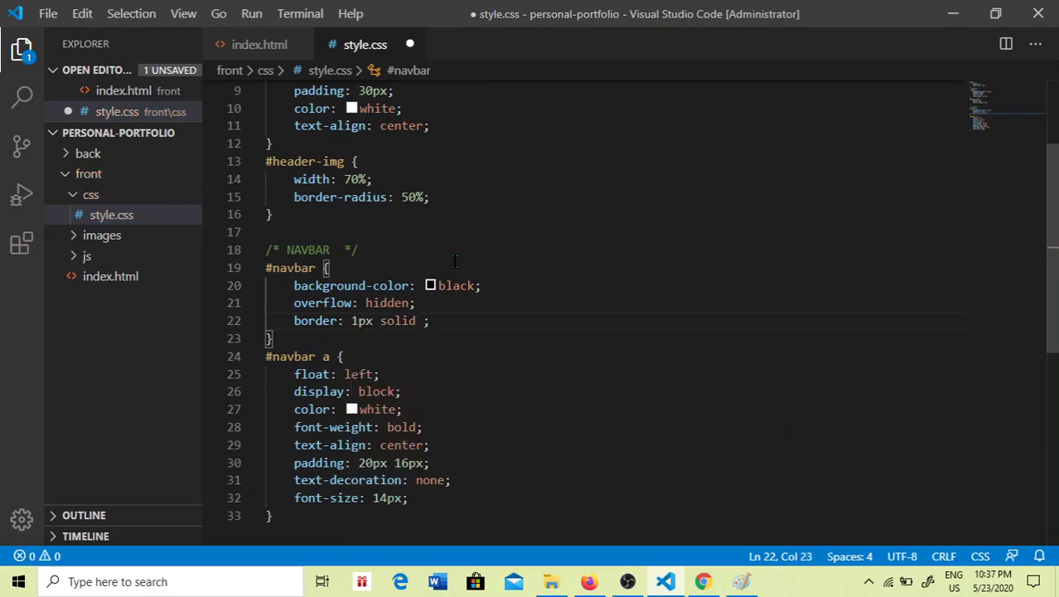
{"action": "type", "text": "green"}
{"action": "key", "text": "ctrl+s"}
{"action": "key", "text": "alt+Tab"}
{"action": "left_click", "coordinate": [66, 39]}
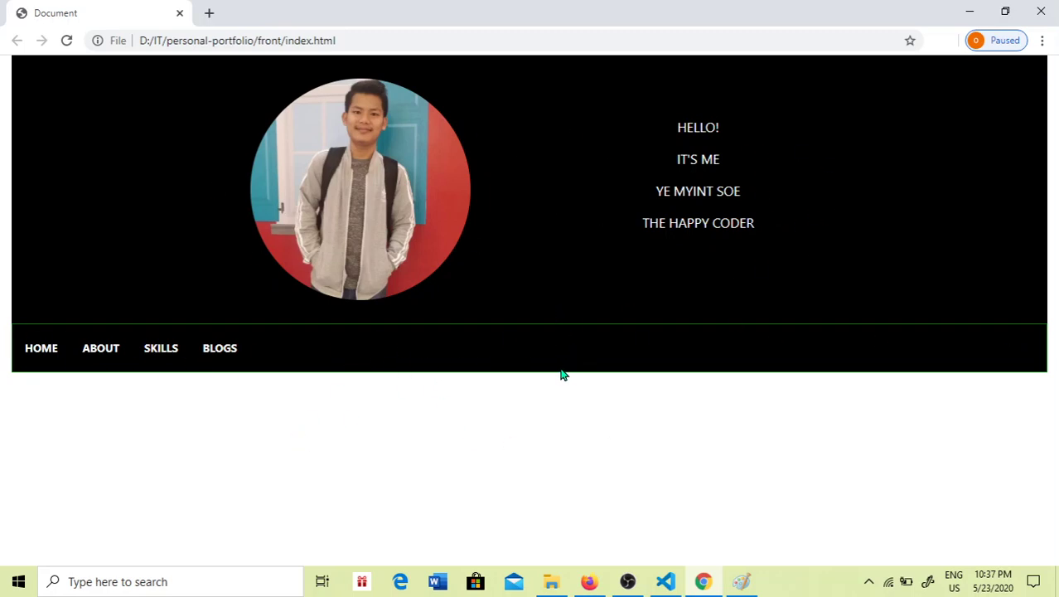
{"action": "key", "text": "alt+Tab"}
{"action": "key", "text": "alt+Tab"}
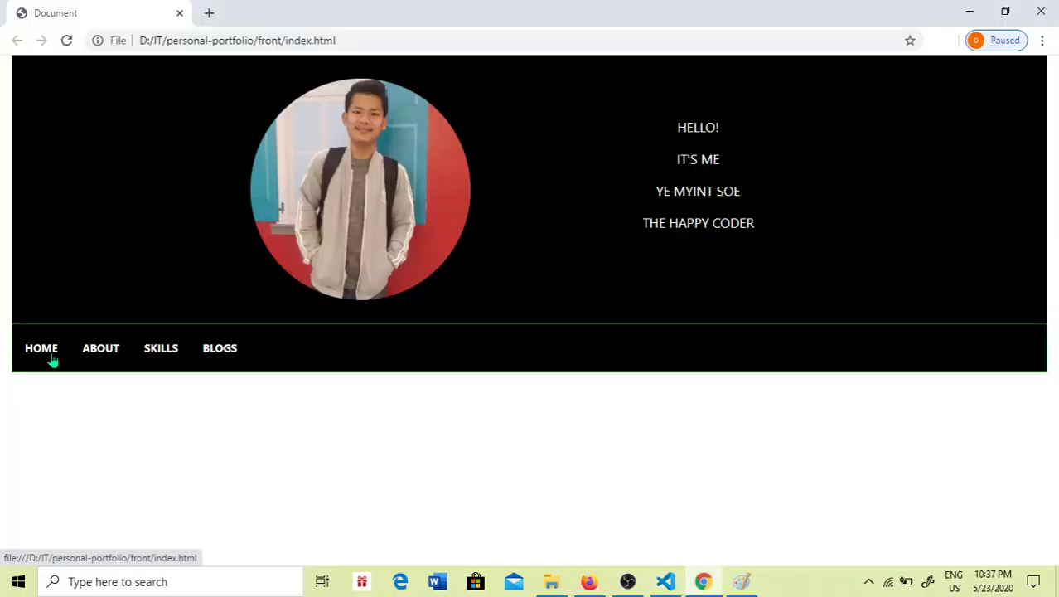
Step: Compare the page with the stylesheet and add a new line in the navbar link rule
{"action": "left_click", "coordinate": [666, 581]}
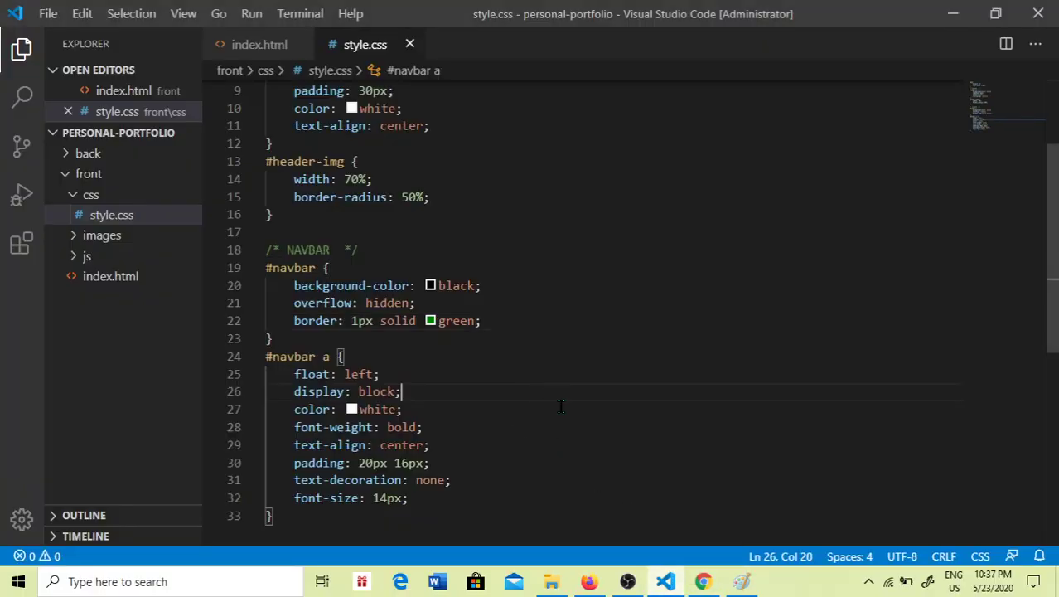
{"action": "scroll", "coordinate": [561, 406], "scroll_direction": "down", "scroll_amount": 2}
{"action": "scroll", "coordinate": [571, 409], "scroll_direction": "down", "scroll_amount": 1}
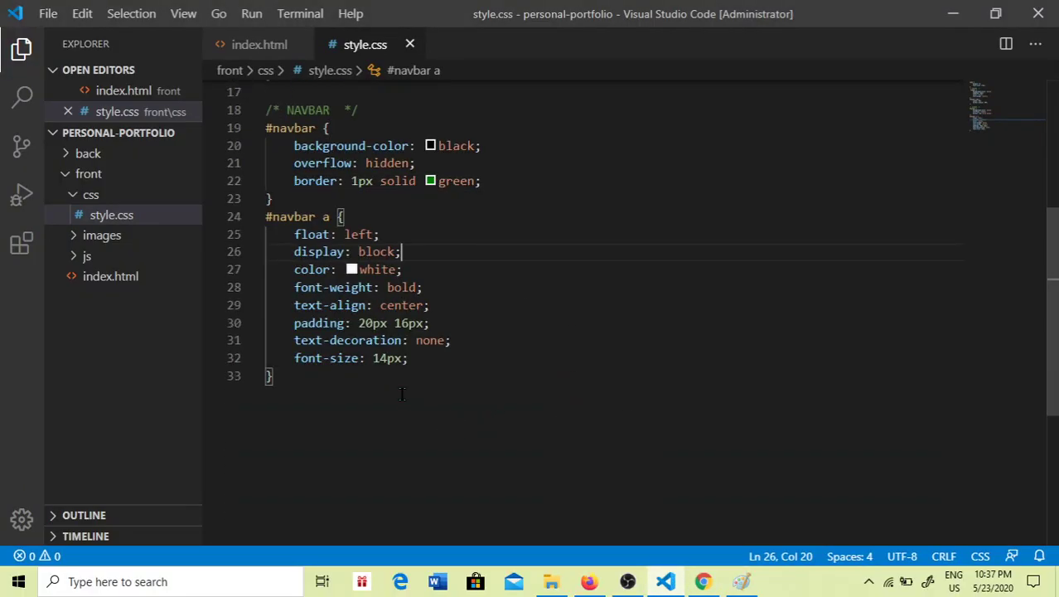
{"action": "key", "text": "alt+Tab"}
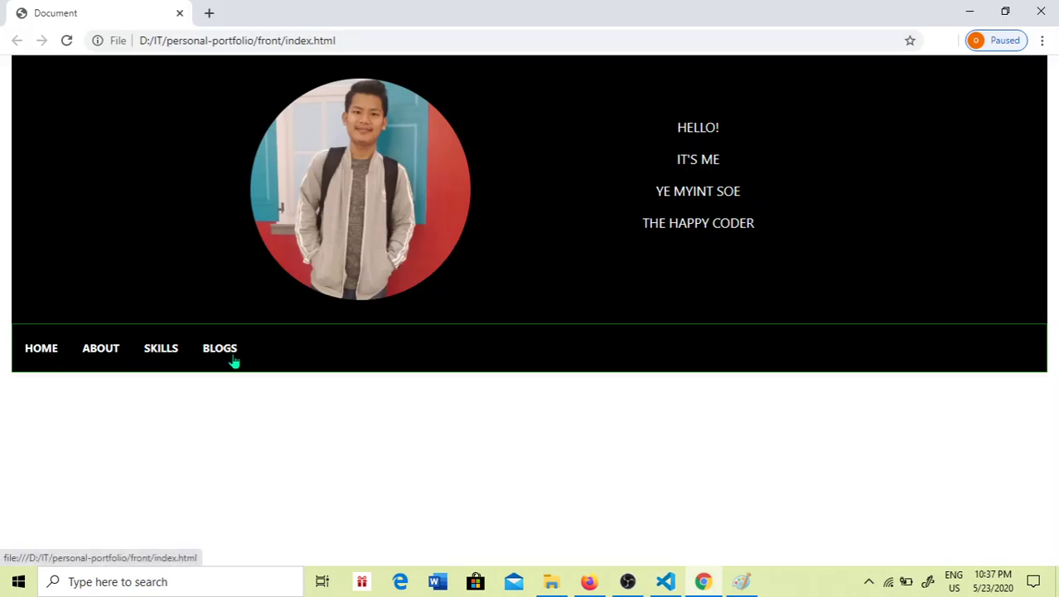
{"action": "left_click", "coordinate": [665, 581]}
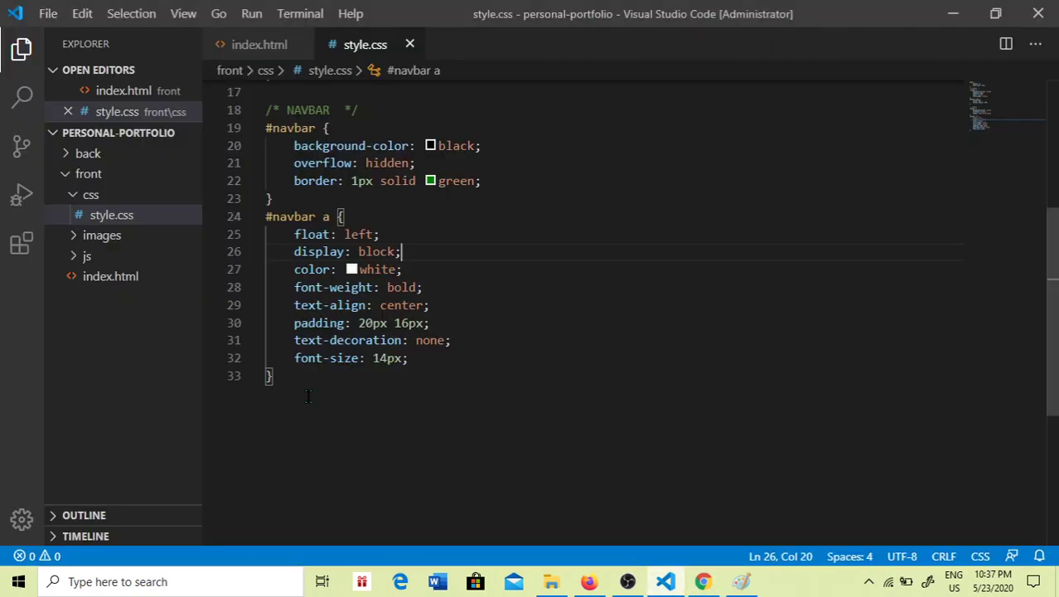
{"action": "key", "text": "Return"}
{"action": "type", "text": "#navbar"}
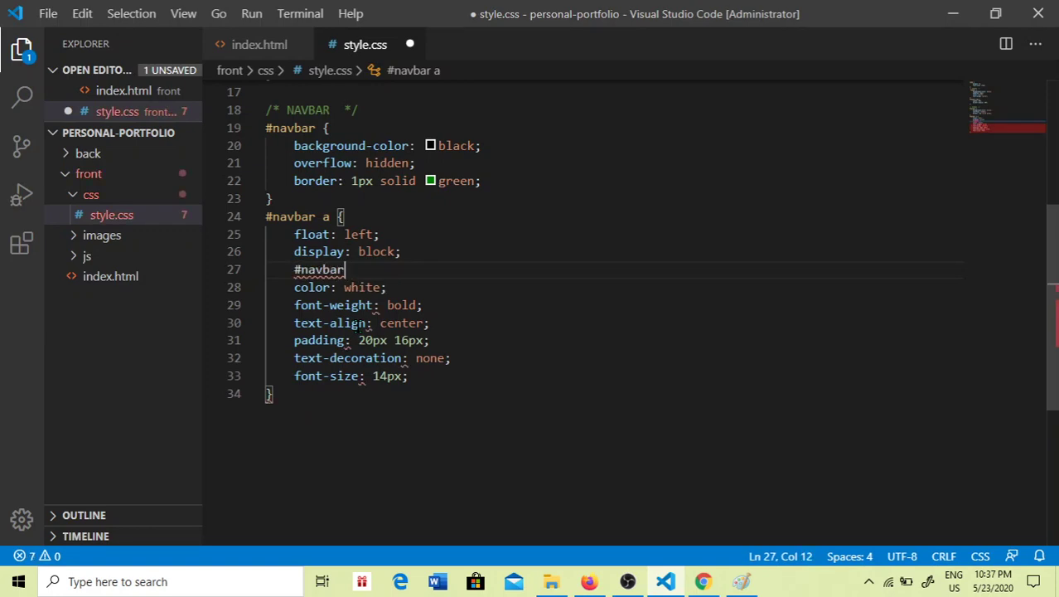
Step: Undo the stray '#navbar' text, keep the green border, and save the stylesheet
{"action": "key", "text": "ctrl+z"}
{"action": "key", "text": "ctrl+z"}
{"action": "key", "text": "ctrl+z"}
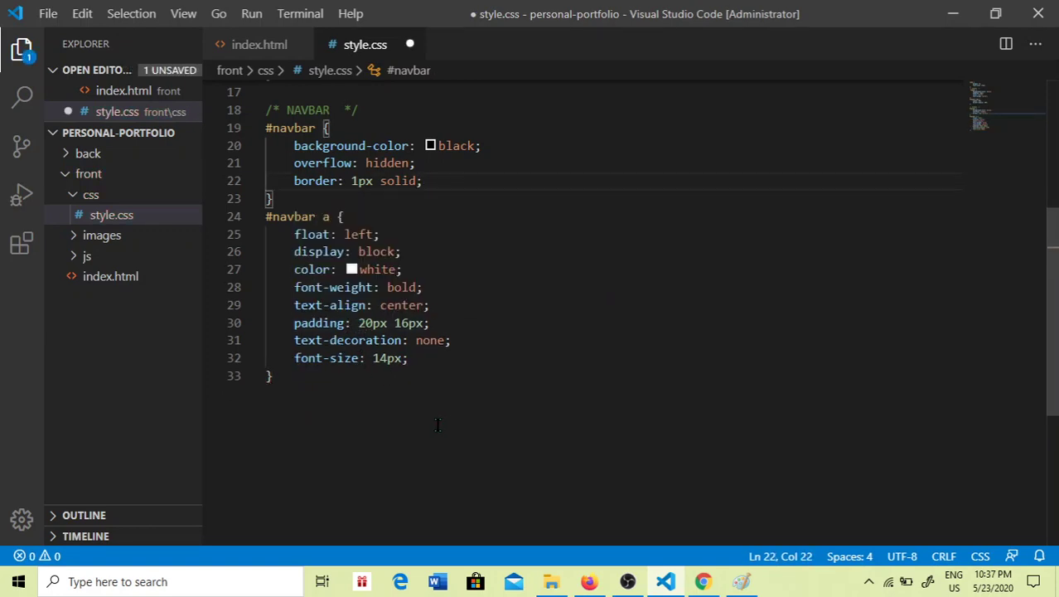
{"action": "key", "text": "ctrl+y"}
{"action": "key", "text": "ctrl+s"}
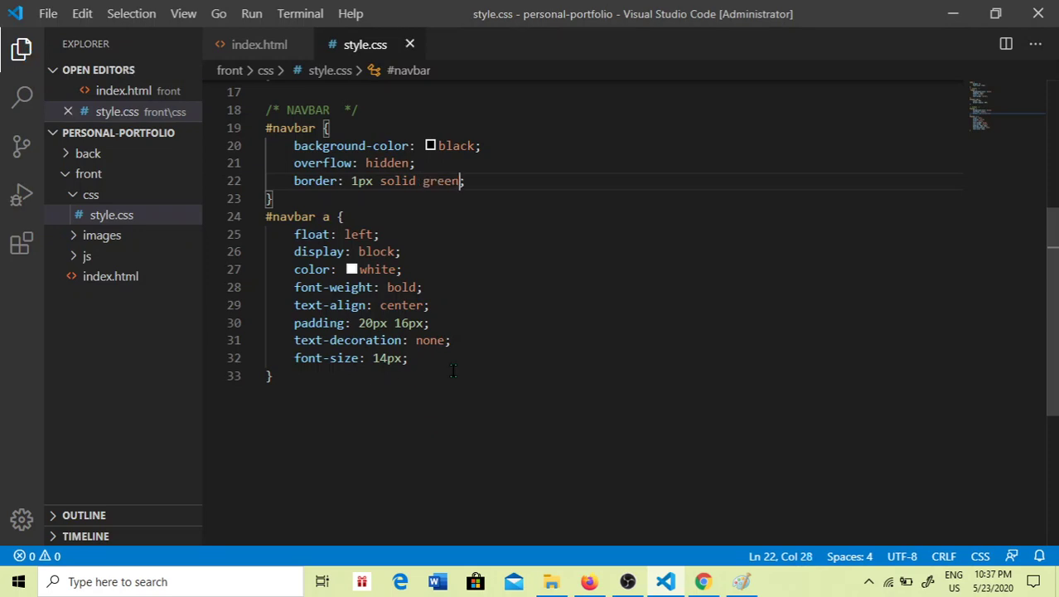
{"action": "key", "text": "ctrl+y"}
{"action": "key", "text": "ctrl+y"}
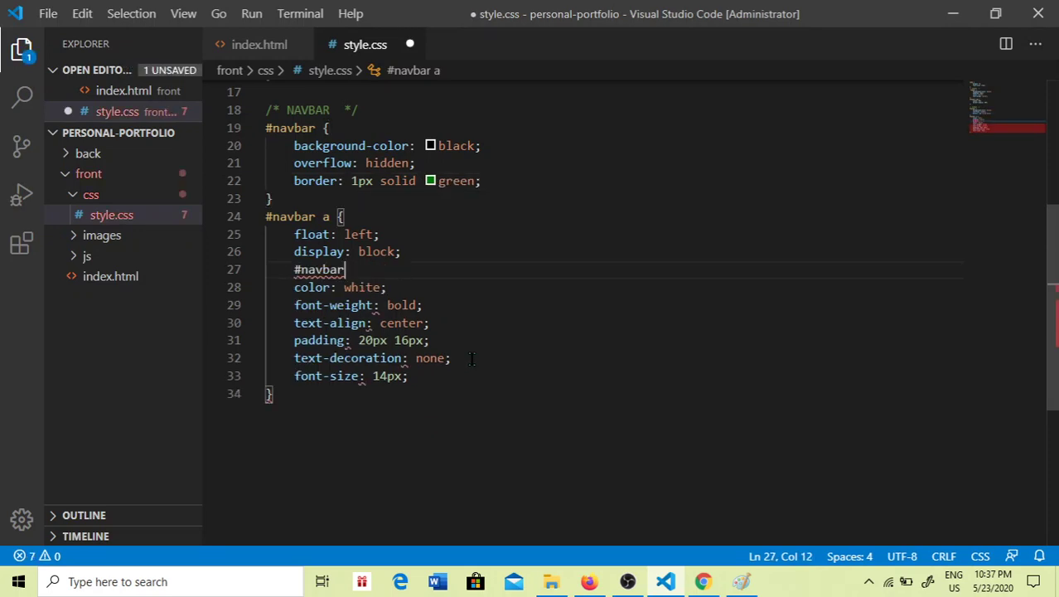
{"action": "key", "text": "ctrl+z"}
{"action": "key", "text": "ctrl+s"}
{"action": "mouse_move", "coordinate": [342, 218]}
{"action": "left_mouse_down"}
{"action": "mouse_move", "coordinate": [272, 234]}
{"action": "mouse_move", "coordinate": [266, 217]}
{"action": "left_mouse_up"}
{"action": "left_click", "coordinate": [287, 375]}
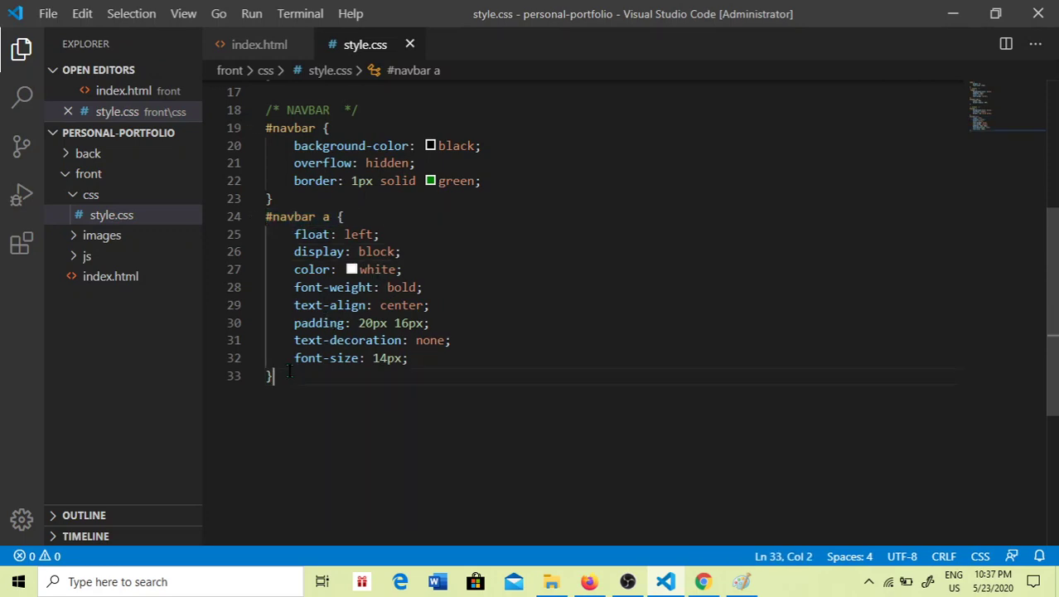
Step: Add a '#navbar a:hover' rule with background-color #ddd and preview it in Chrome
{"action": "key", "text": "Return"}
{"action": "key", "text": "Return"}
{"action": "type", "text": "#navbar a"}
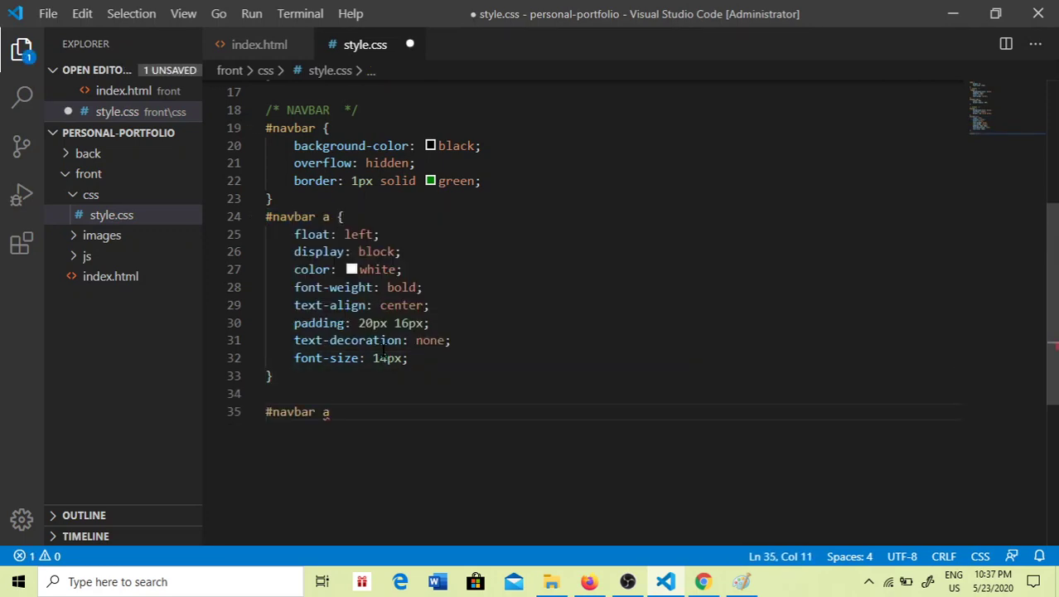
{"action": "type", "text": "hover{"}
{"action": "key", "text": "Return"}
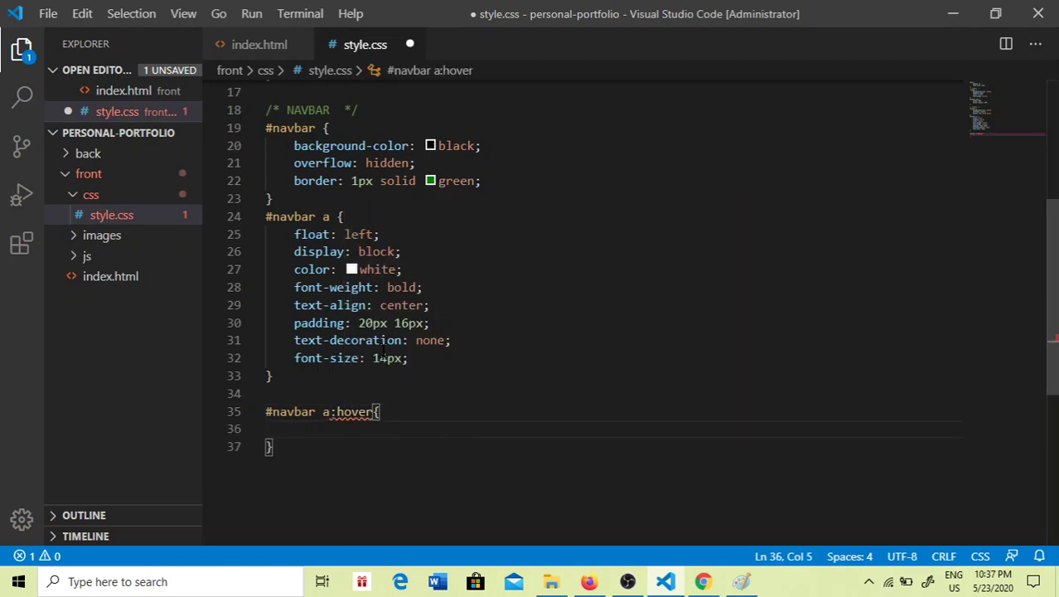
{"action": "key", "text": "alt+Tab"}
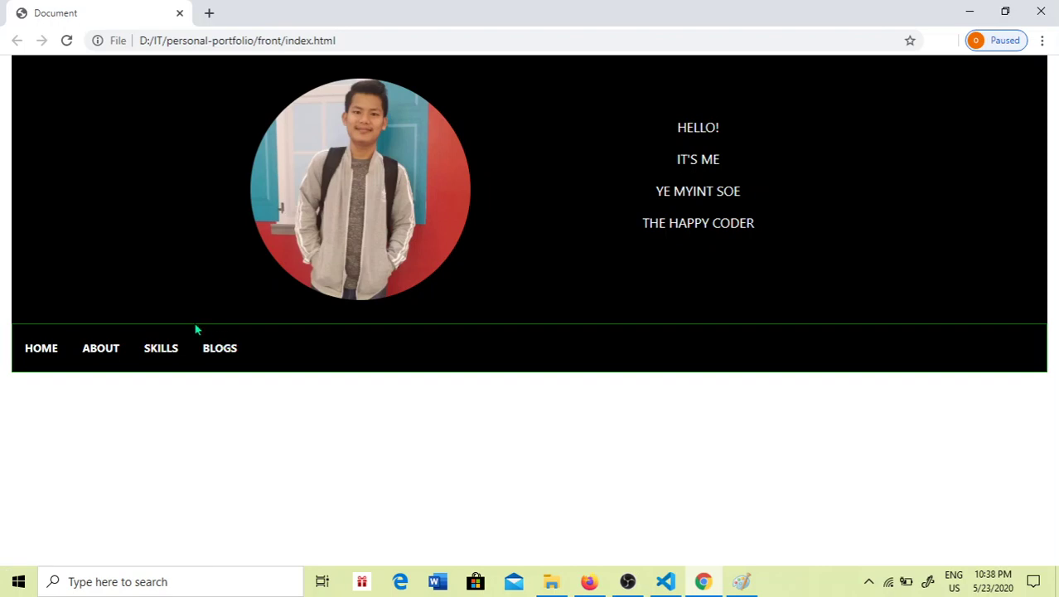
{"action": "key", "text": "alt+Tab"}
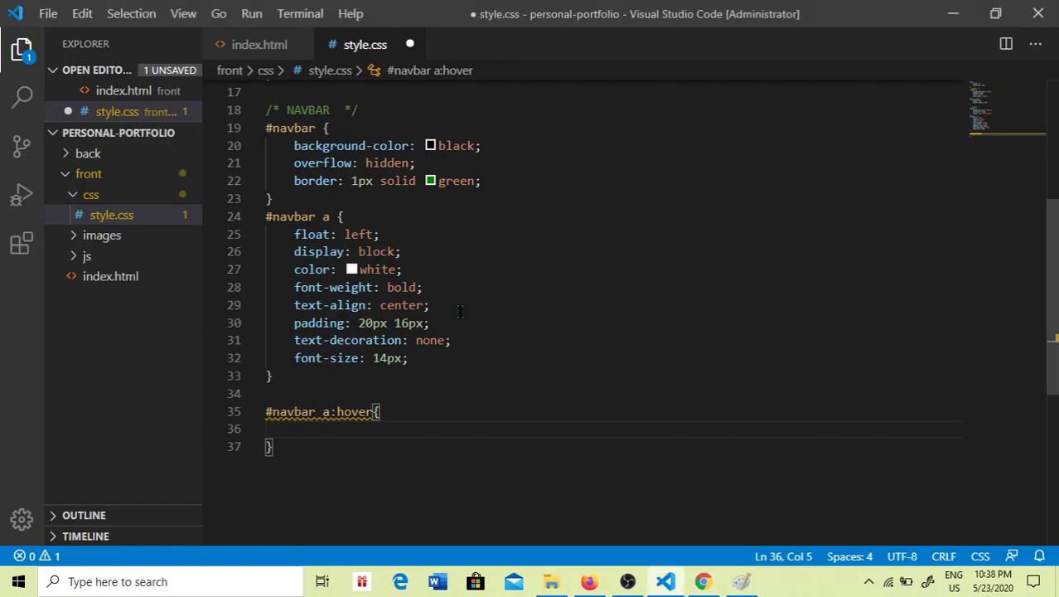
{"action": "type", "text": "background-color: "}
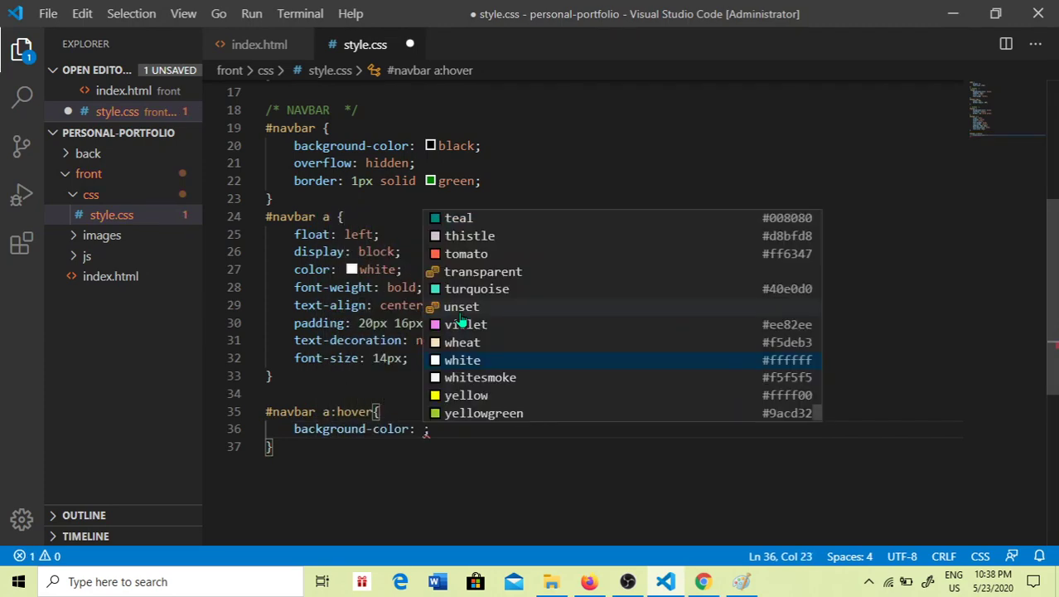
{"action": "type", "text": "#ddd"}
{"action": "key", "text": "ctrl+s"}
{"action": "key", "text": "alt+Tab"}
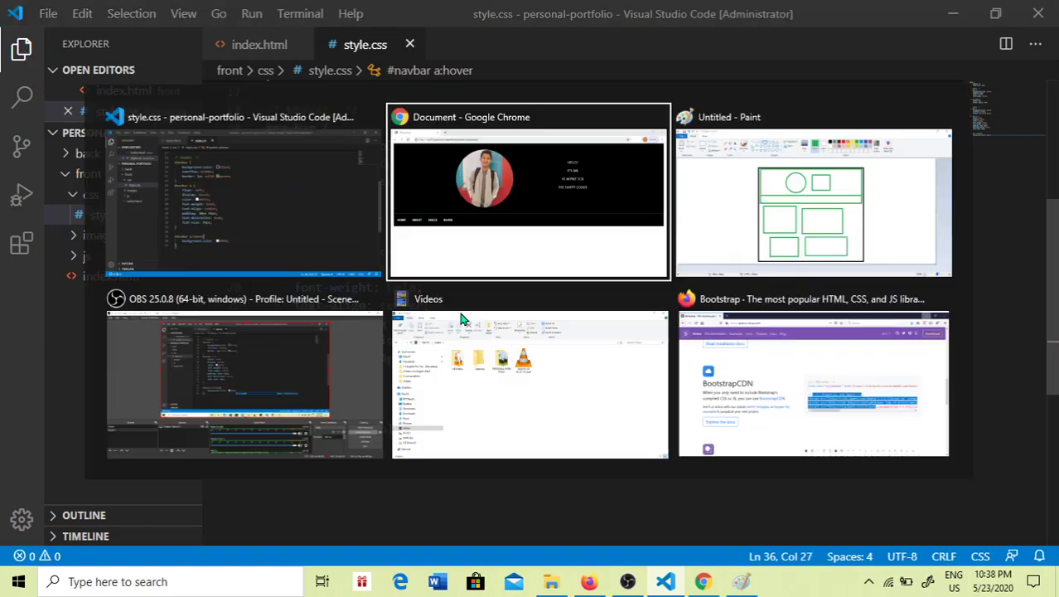
{"action": "left_click", "coordinate": [67, 40]}
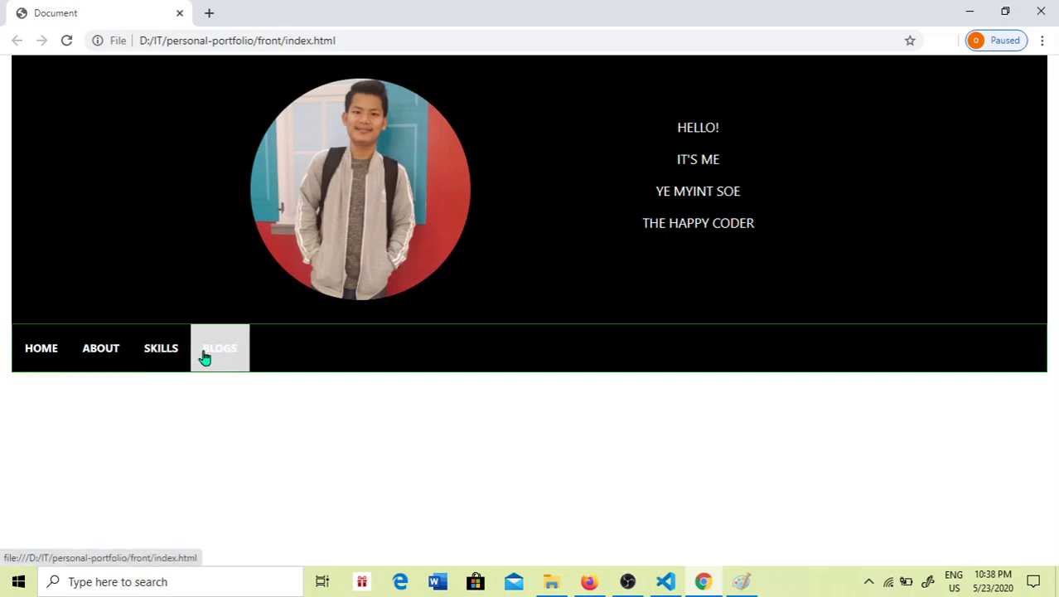
{"action": "key", "text": "alt+Tab"}
{"action": "key", "text": "alt+Tab"}
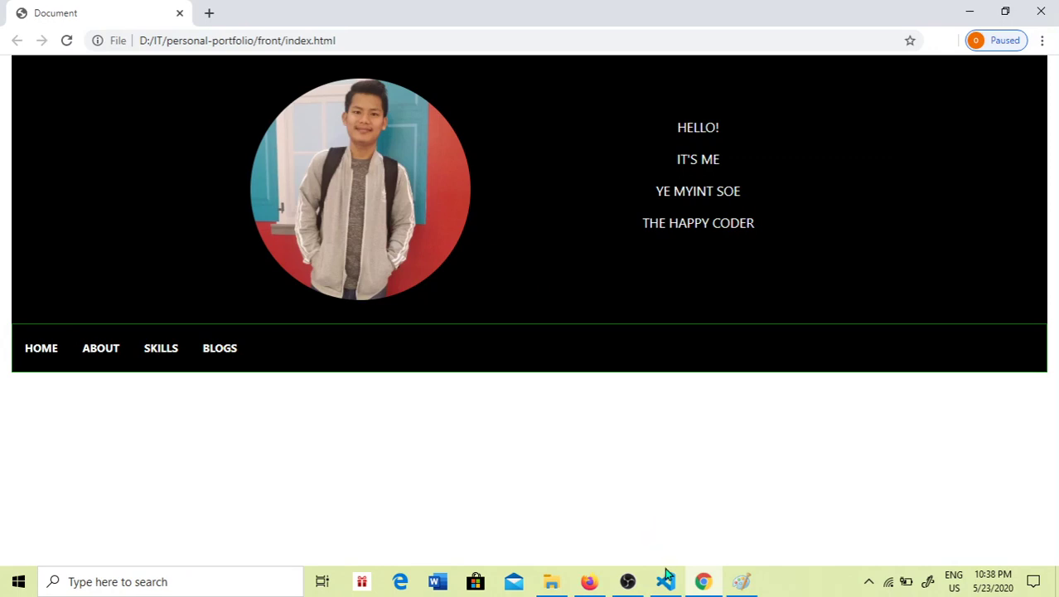
Step: Add color: black to the hover rule and check the HOME and ABOUT hover effect
{"action": "left_click", "coordinate": [664, 581]}
{"action": "key", "text": "Return"}
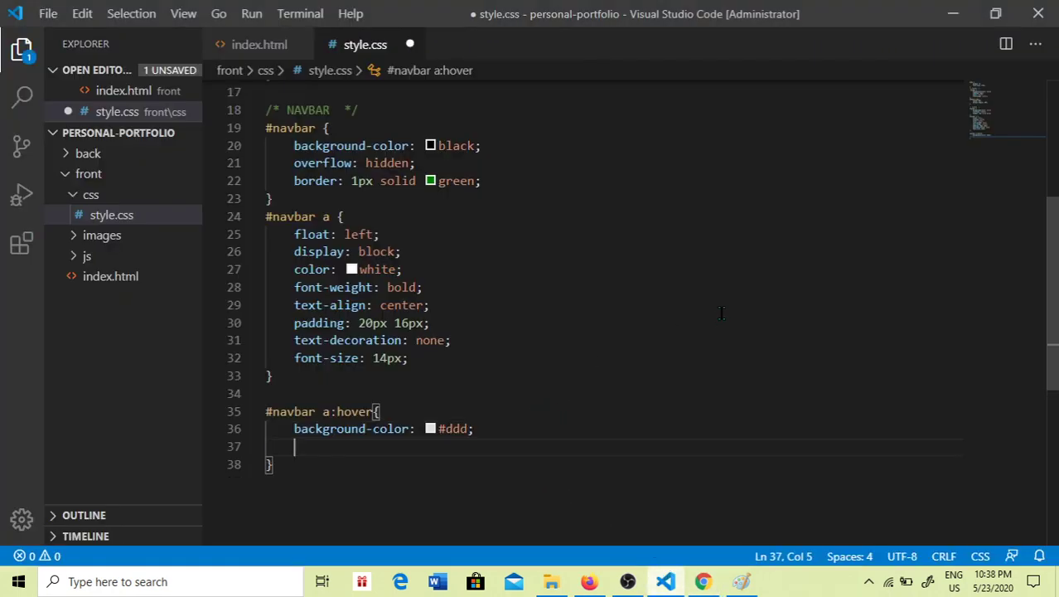
{"action": "type", "text": "color: "}
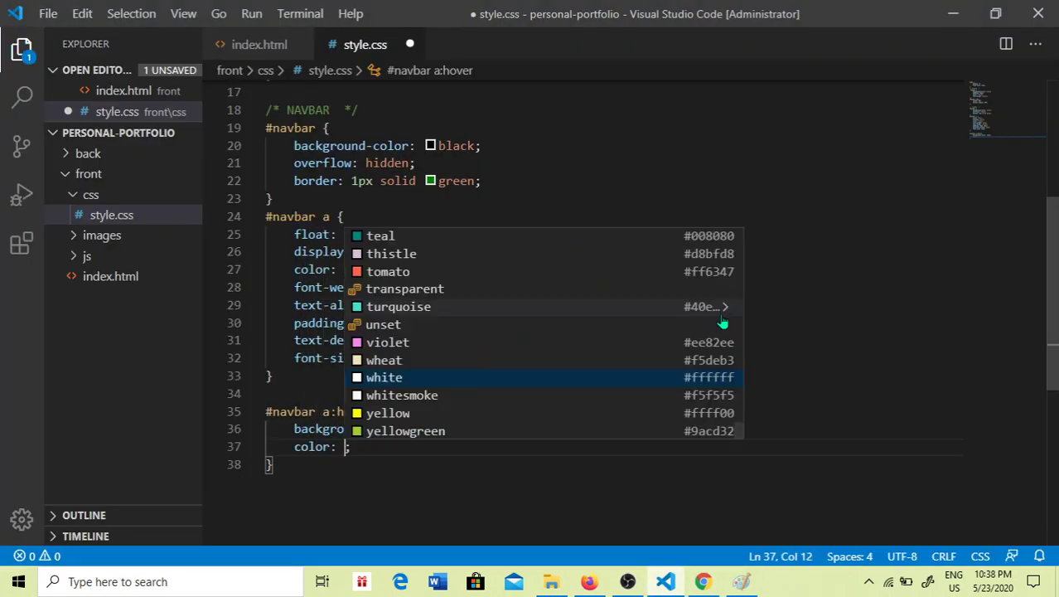
{"action": "type", "text": "bla"}
{"action": "key", "text": "Return"}
{"action": "key", "text": "ctrl+s"}
{"action": "key", "text": "alt+Tab"}
{"action": "left_click", "coordinate": [66, 40]}
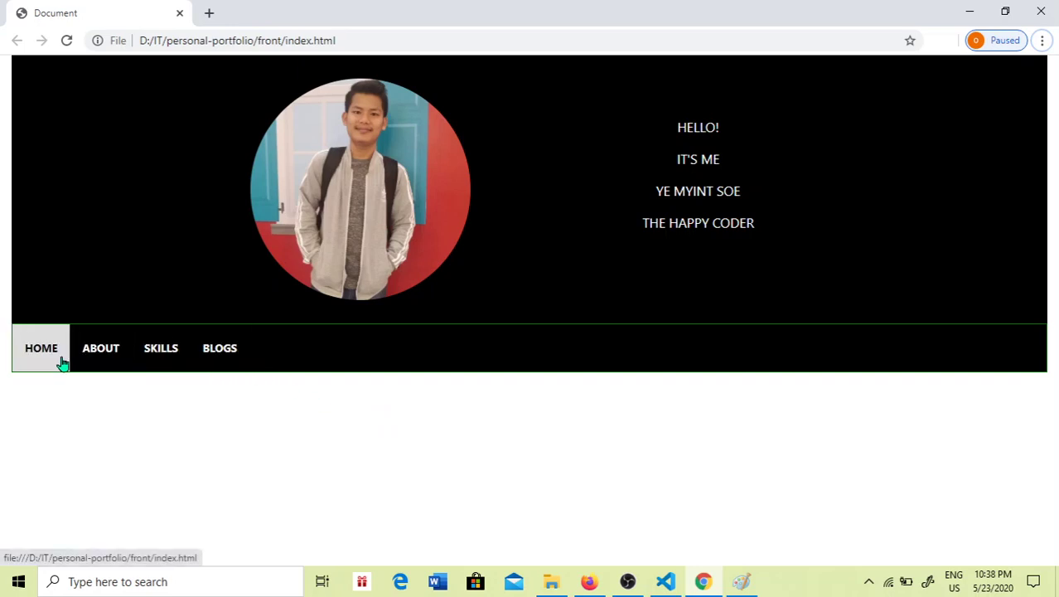
{"action": "key", "text": "alt+Tab"}
{"action": "key", "text": "alt+Tab"}
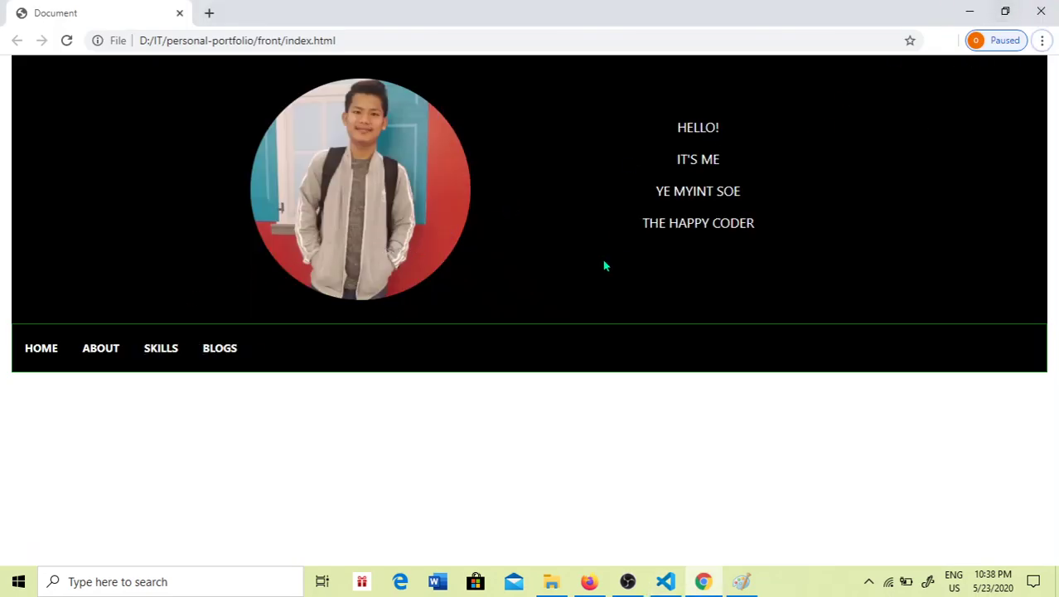
{"action": "key", "text": "alt+Tab"}
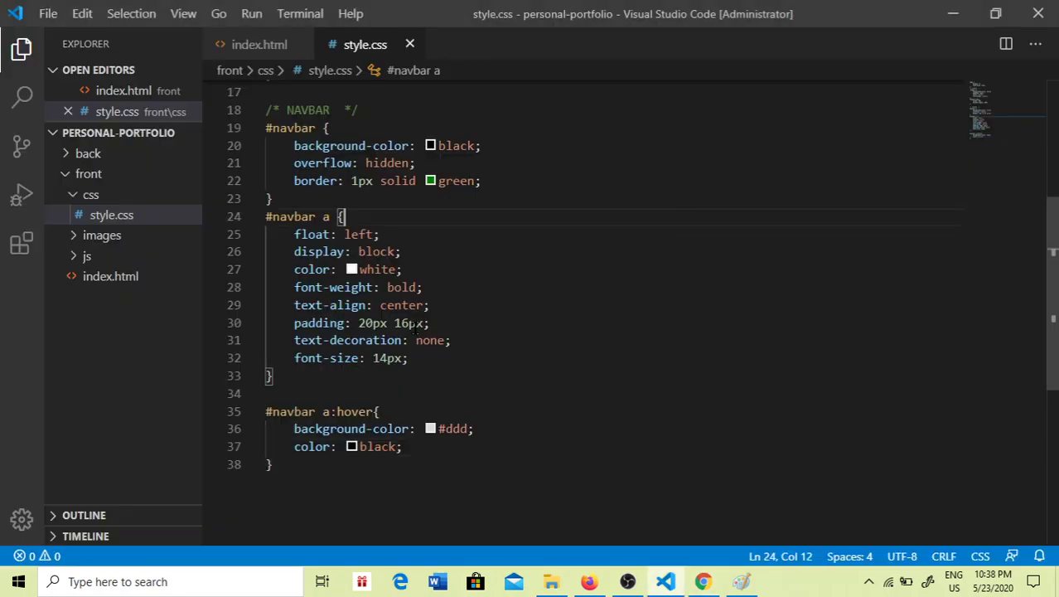
{"action": "key", "text": "alt+Tab"}
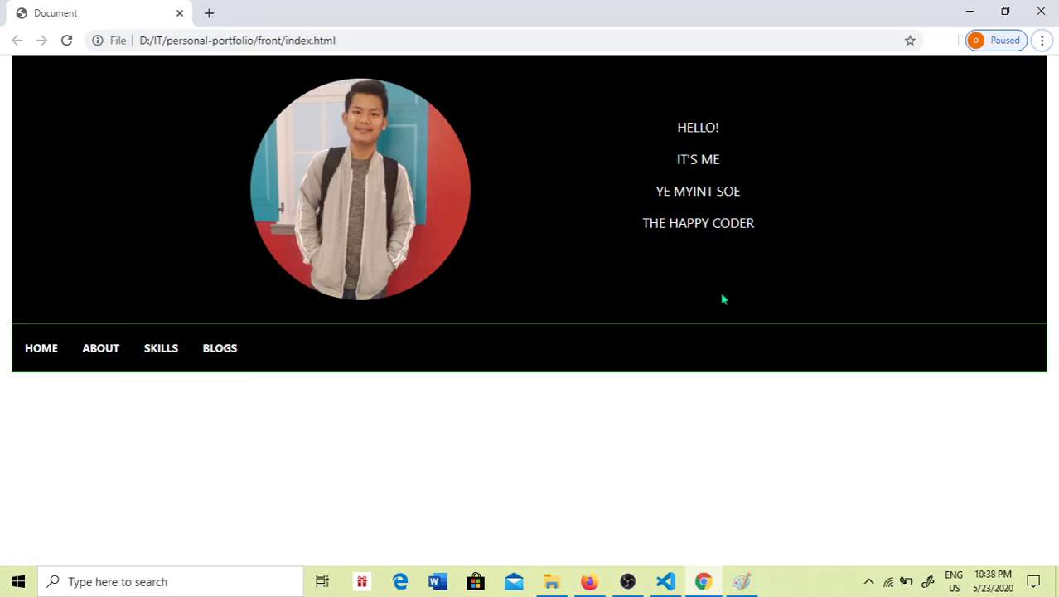
{"action": "key", "text": "alt+Tab"}
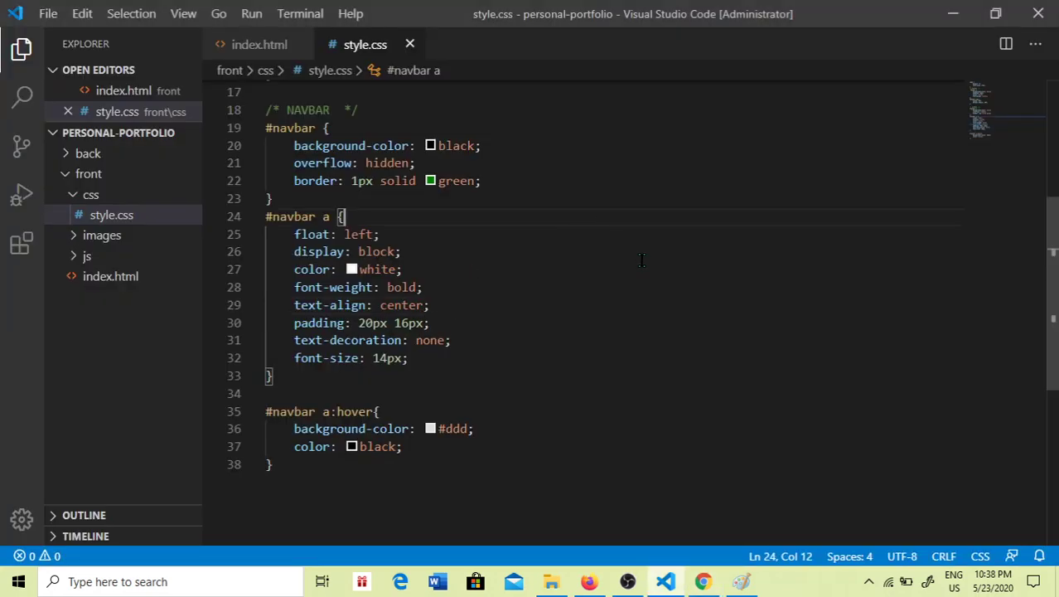
{"action": "left_click", "coordinate": [585, 297]}
{"action": "scroll", "coordinate": [585, 297], "scroll_direction": "down", "scroll_amount": 3}
{"action": "scroll", "coordinate": [585, 297], "scroll_direction": "up", "scroll_amount": 3}
{"action": "key", "text": "alt+Tab"}
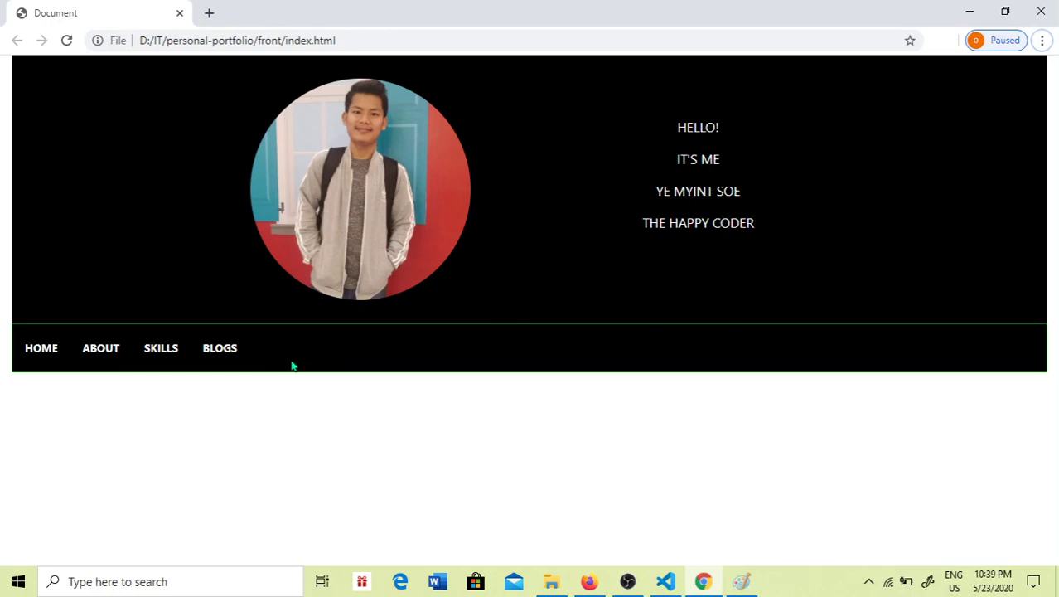
{"action": "left_click", "coordinate": [1005, 10]}
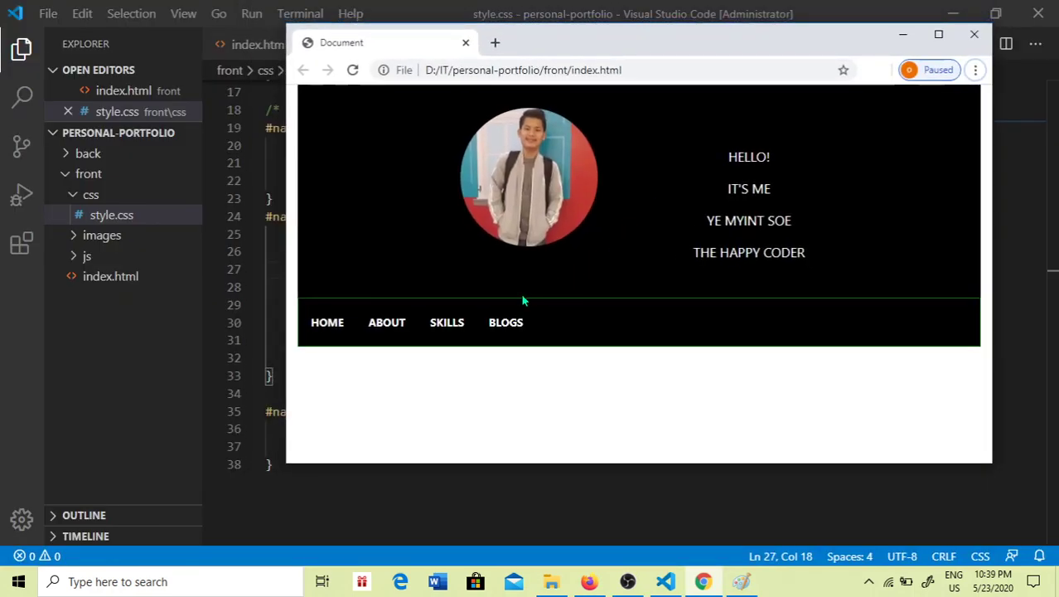
{"action": "left_click_drag", "start_coordinate": [286, 249], "coordinate": [609, 227]}
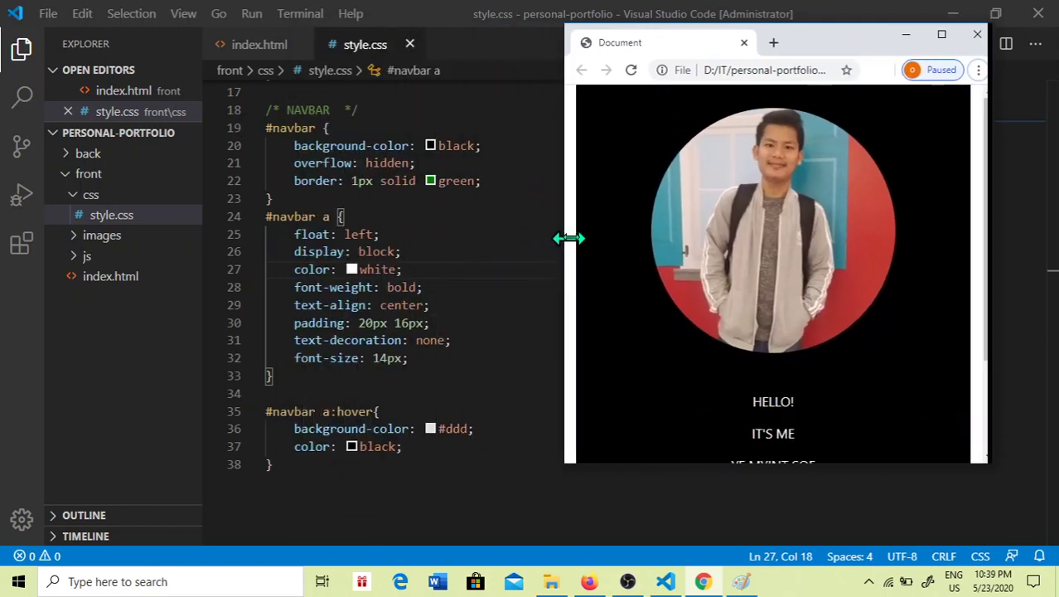
{"action": "scroll", "coordinate": [810, 271], "scroll_direction": "down", "scroll_amount": 3}
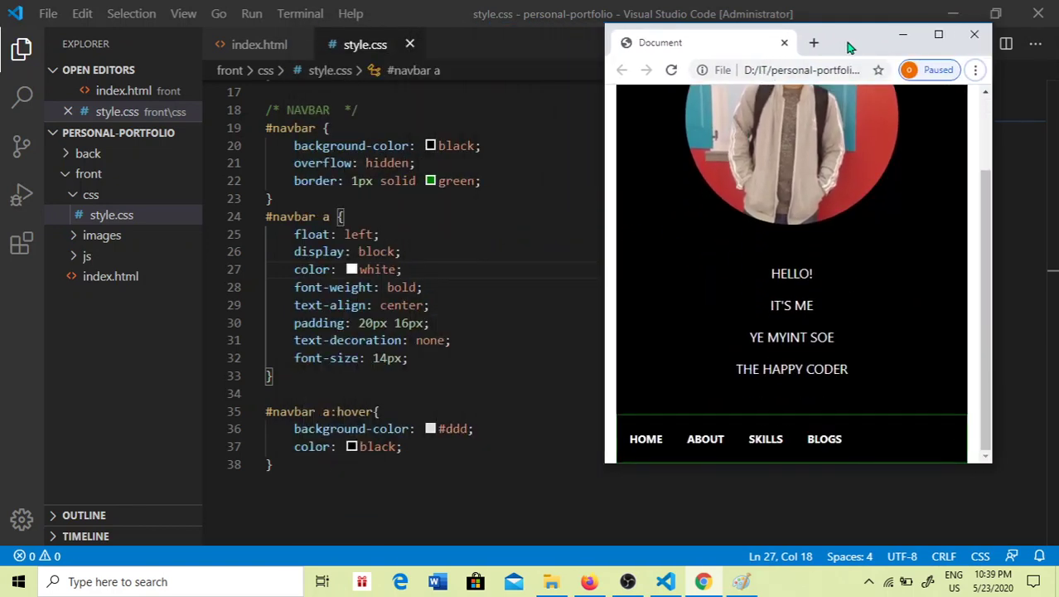
{"action": "left_click_drag", "start_coordinate": [856, 46], "coordinate": [621, 48]}
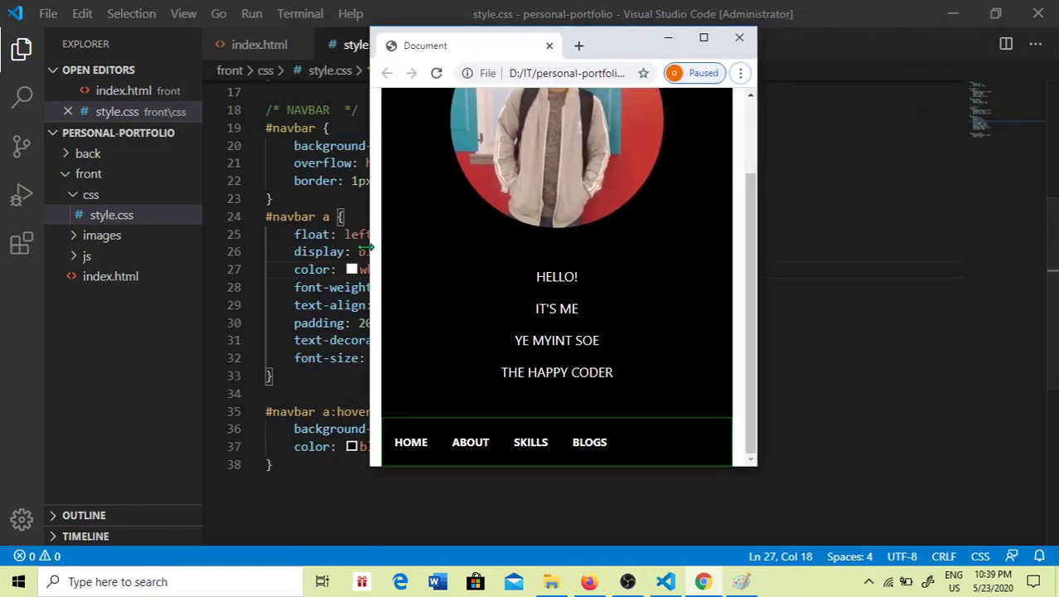
{"action": "left_click_drag", "start_coordinate": [370, 251], "coordinate": [184, 229]}
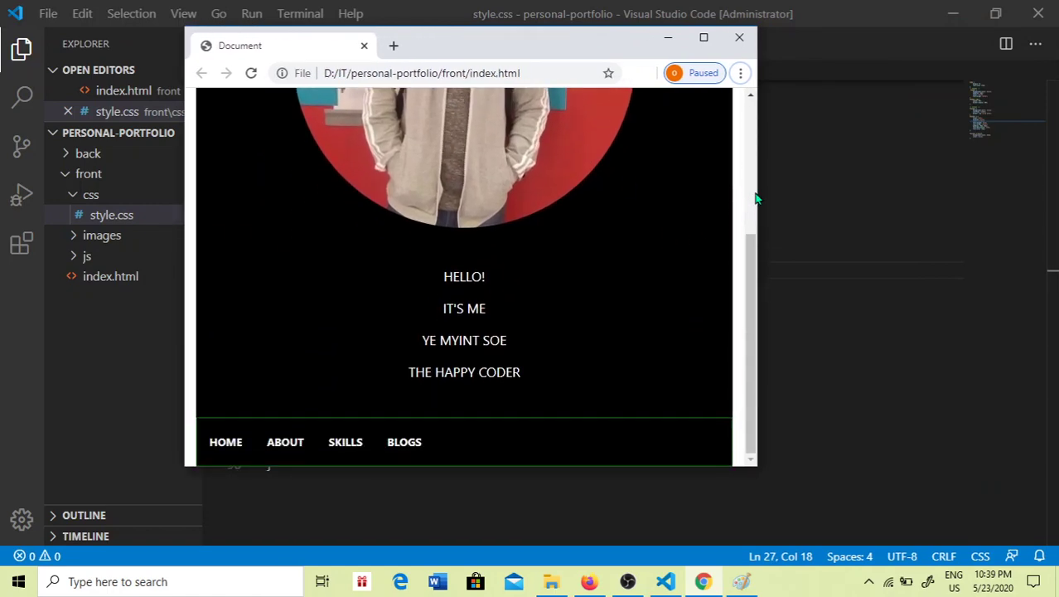
{"action": "left_click_drag", "start_coordinate": [754, 192], "coordinate": [912, 183]}
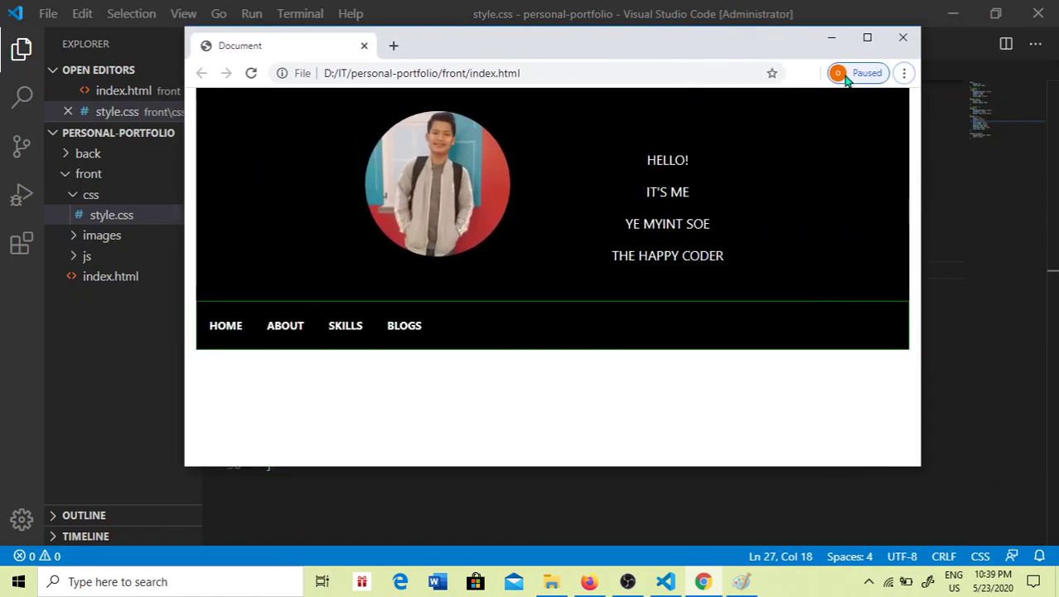
{"action": "left_click", "coordinate": [866, 40]}
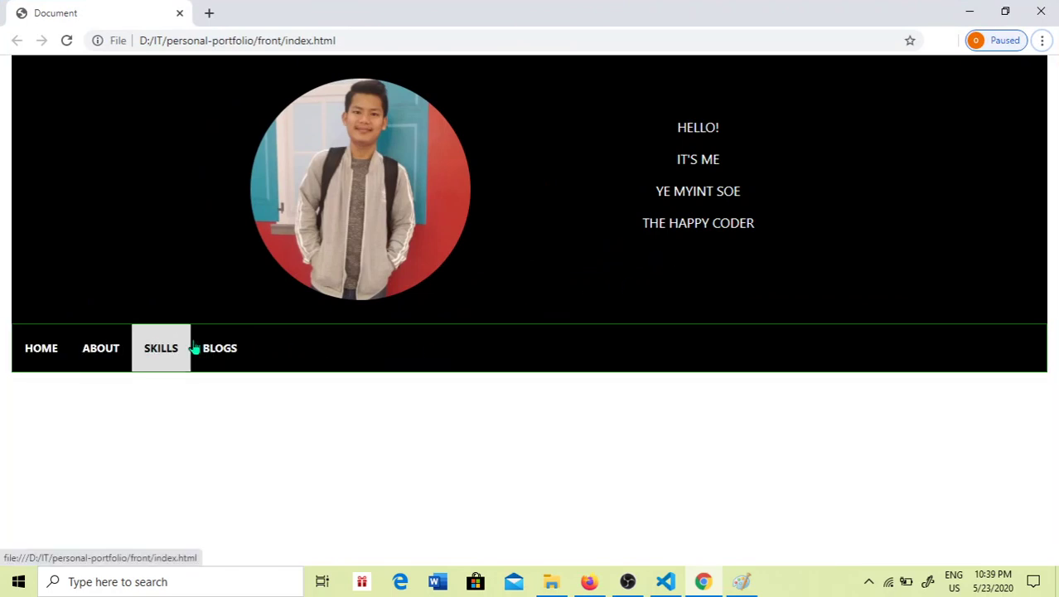
{"action": "left_click", "coordinate": [665, 581]}
{"action": "scroll", "coordinate": [636, 311], "scroll_direction": "up", "scroll_amount": 3}
{"action": "scroll", "coordinate": [636, 311], "scroll_direction": "down", "scroll_amount": 2}
{"action": "scroll", "coordinate": [637, 311], "scroll_direction": "down", "scroll_amount": 2}
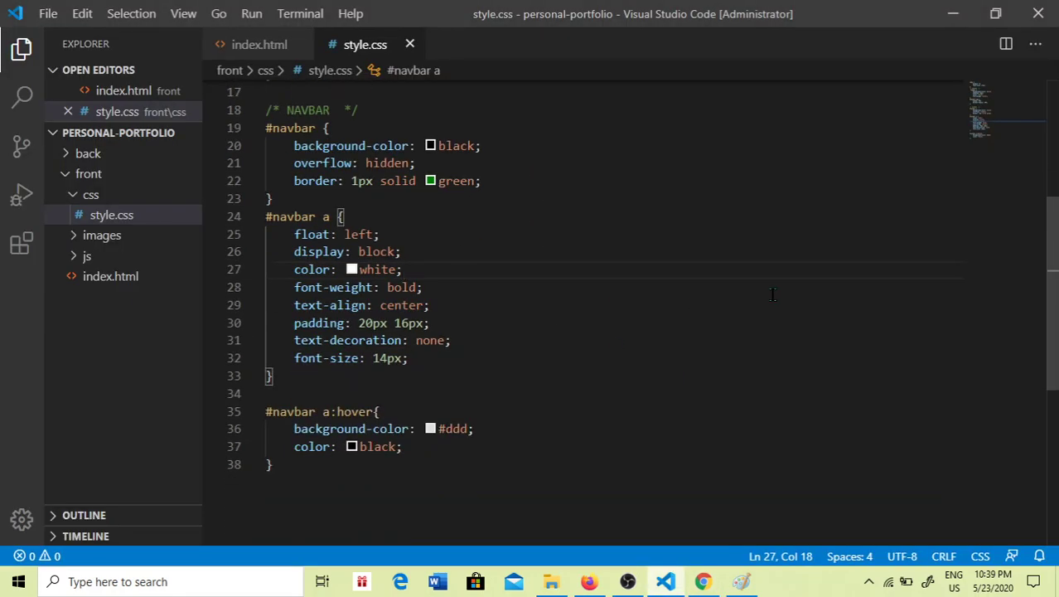
{"action": "left_click", "coordinate": [607, 375]}
{"action": "key", "text": "alt+Tab"}
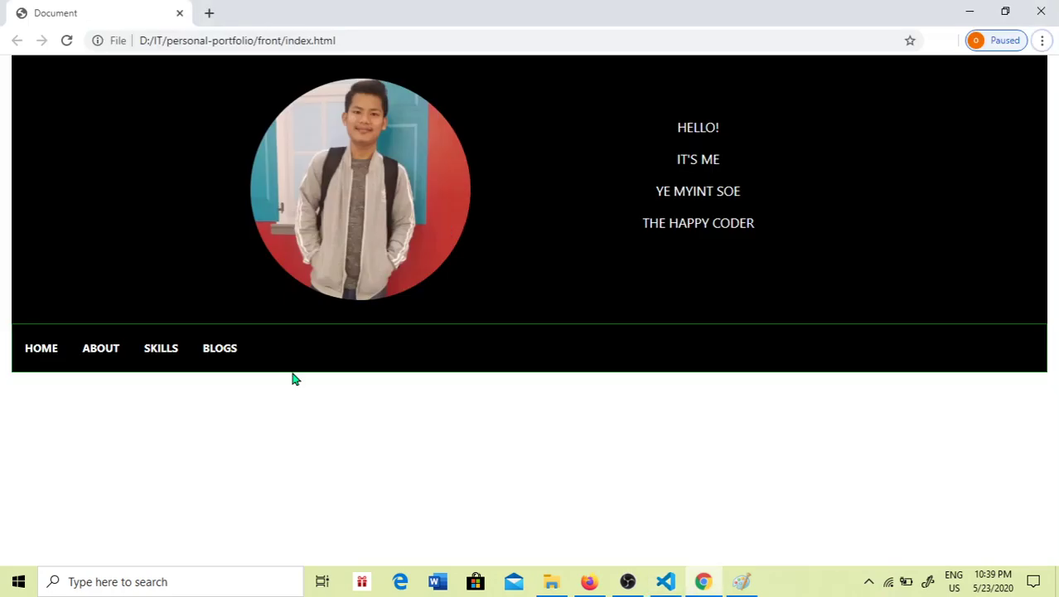